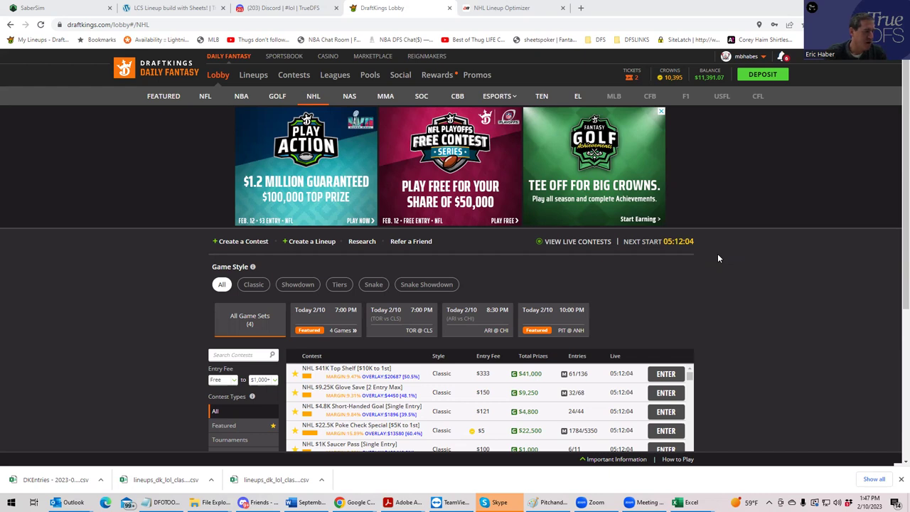
- Filter the NHL lobby to the four-game 7:00 PM slate and look through its contest list
click(318, 325)
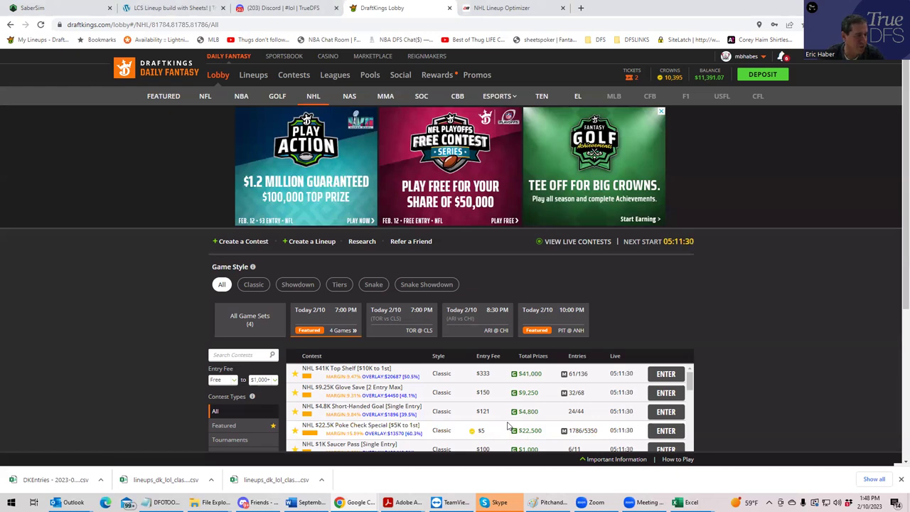
scroll(507, 425, down, 2)
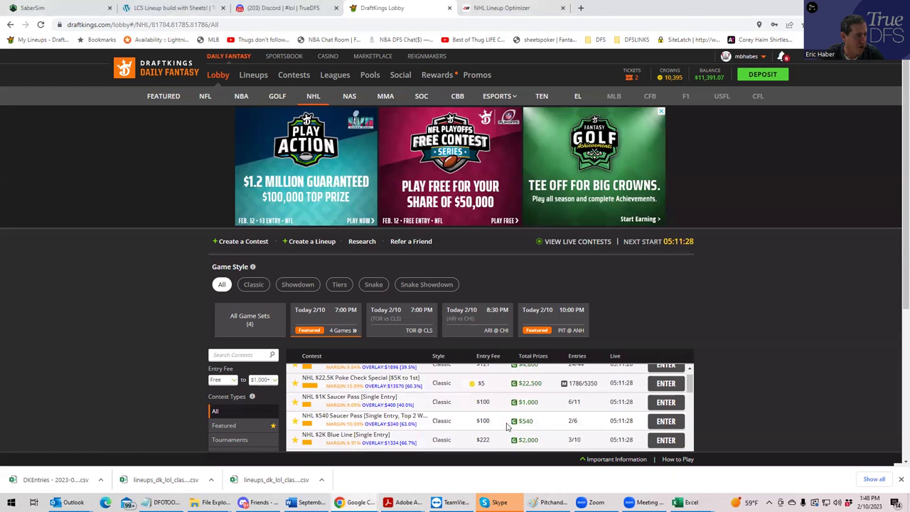
scroll(507, 425, down, 2)
scroll(507, 426, down, 3)
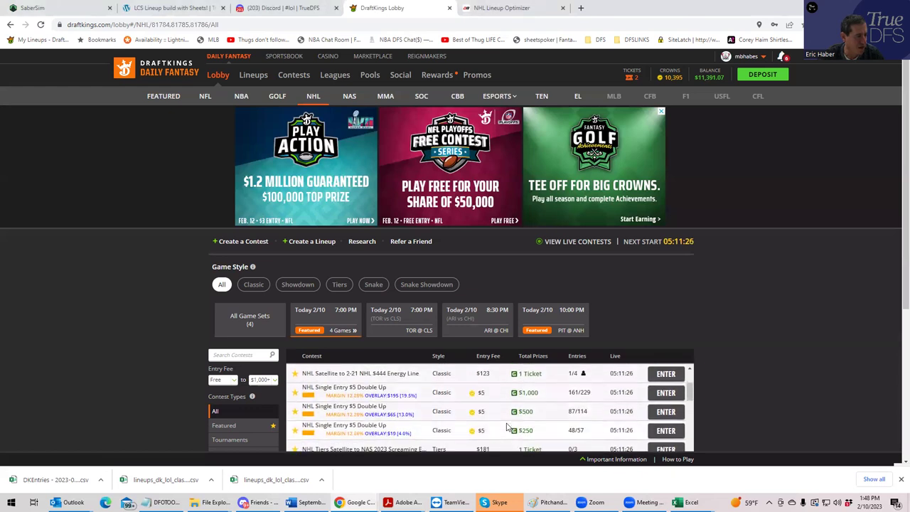
scroll(507, 426, down, 3)
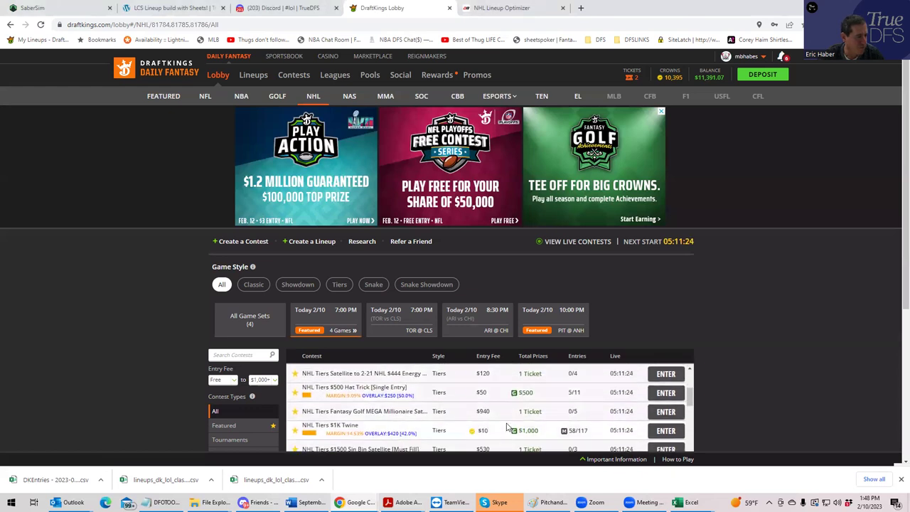
scroll(507, 426, up, 10)
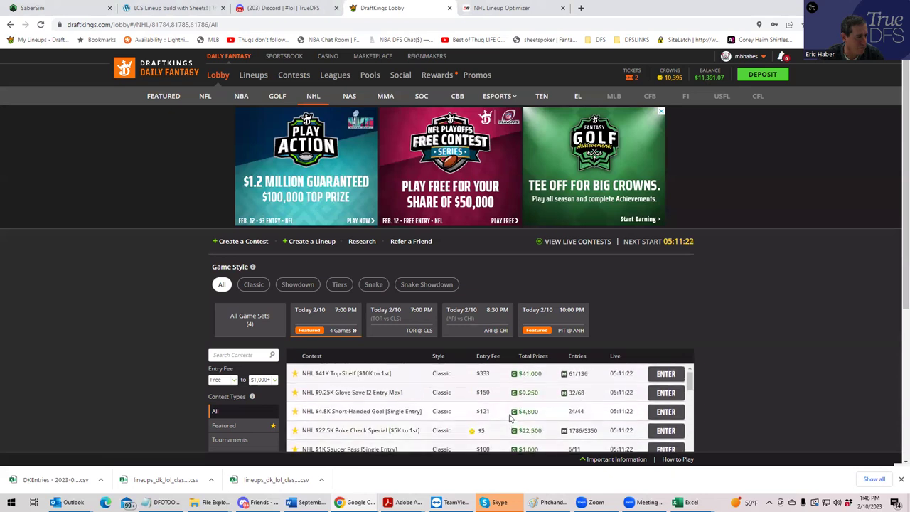
- Sort the slate's contests by total prizes, largest first, and review the biggest ones
click(534, 356)
scroll(444, 405, down, 2)
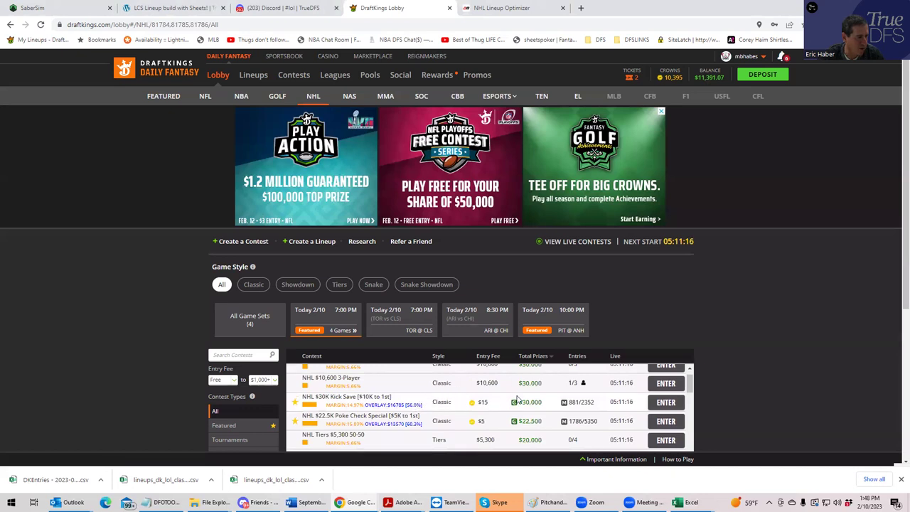
drag(688, 387, 684, 364)
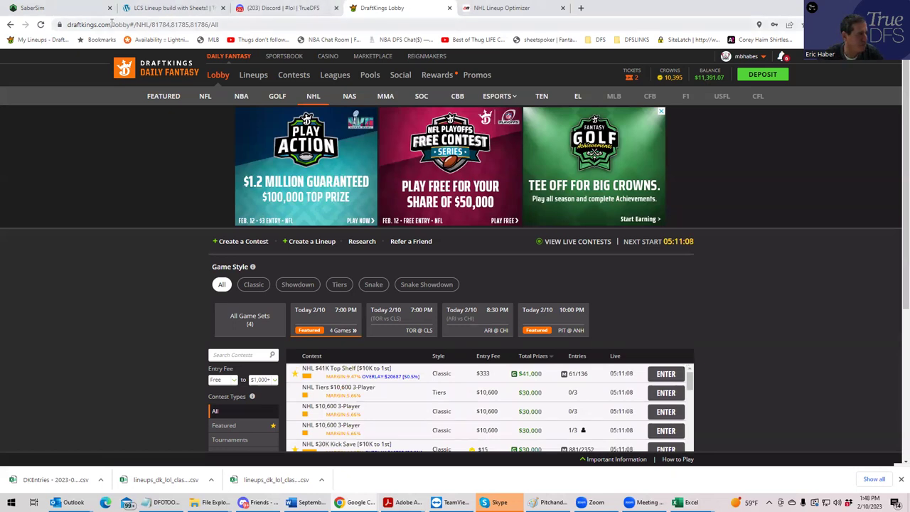
- Switch to SaberSim and examine the projected team totals for the four games on the main slate
click(41, 10)
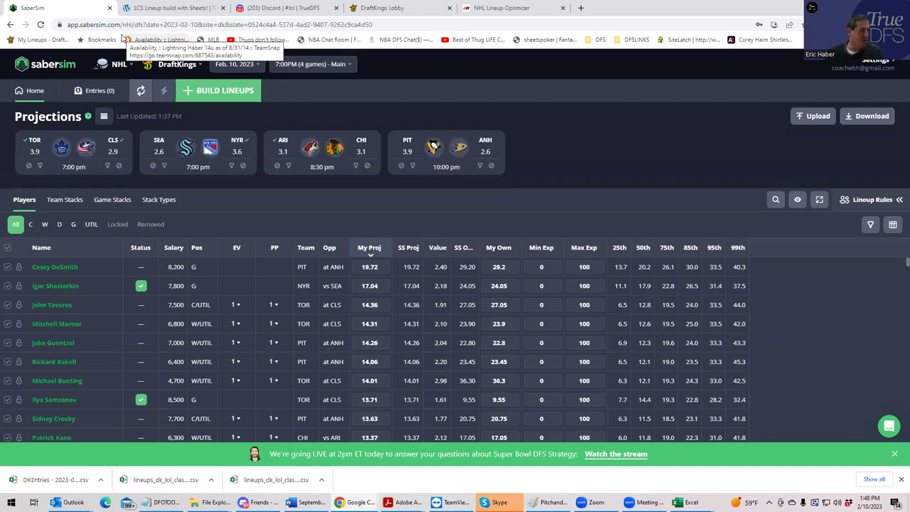
mouse_move(39, 152)
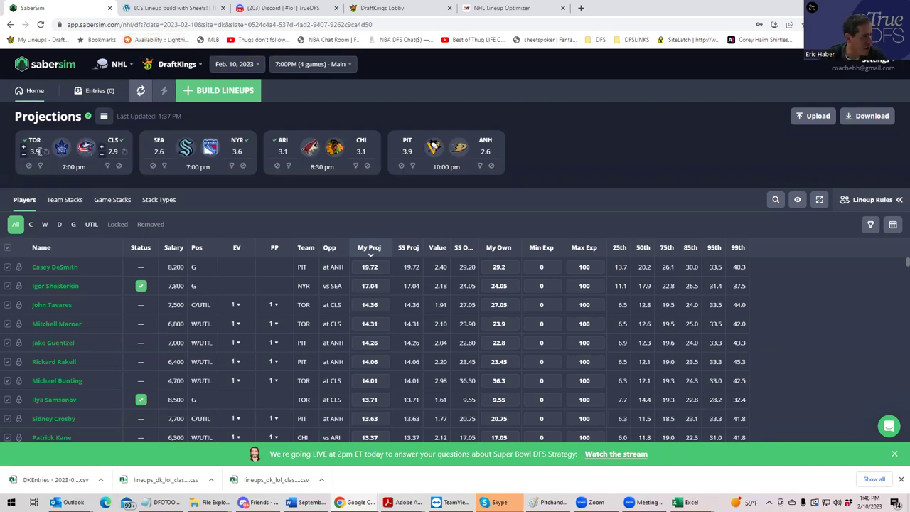
mouse_move(408, 152)
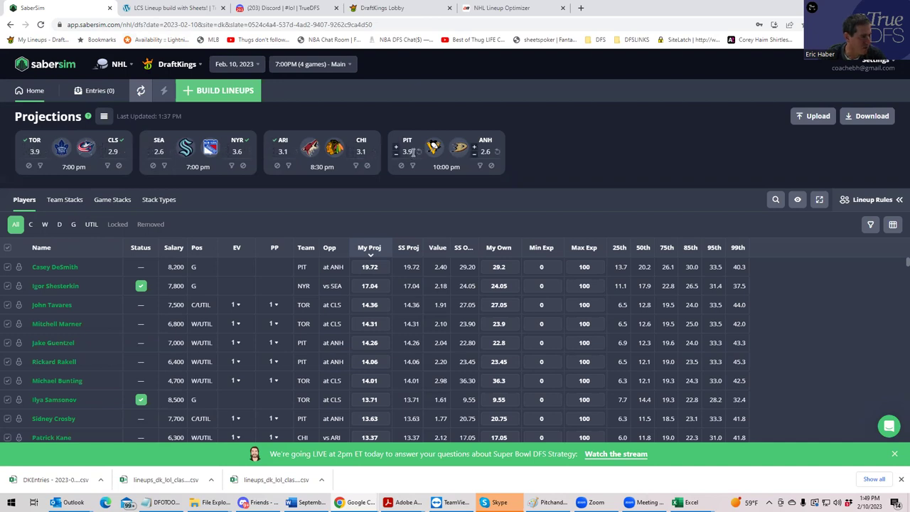
mouse_move(339, 154)
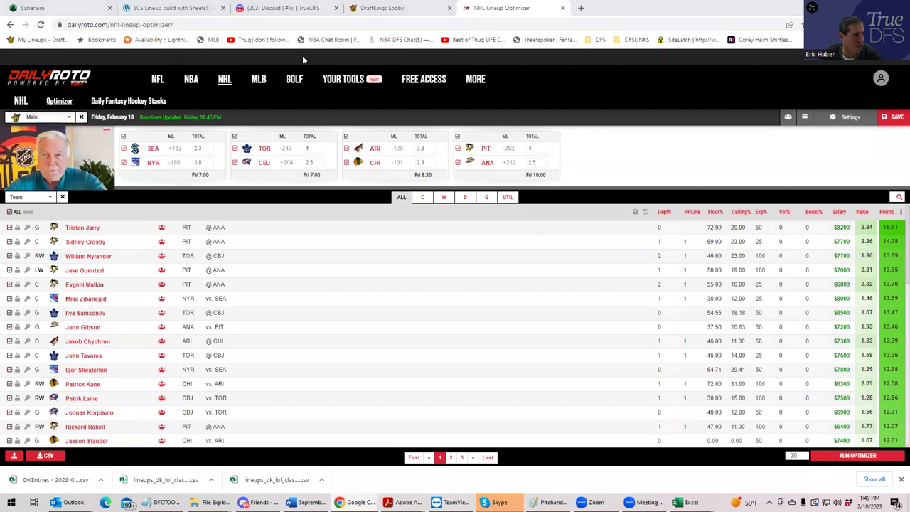
- Switch to the NHLDK_Proj workbook in Excel and show its TrueDFS sheet full screen
key(alt+Tab)
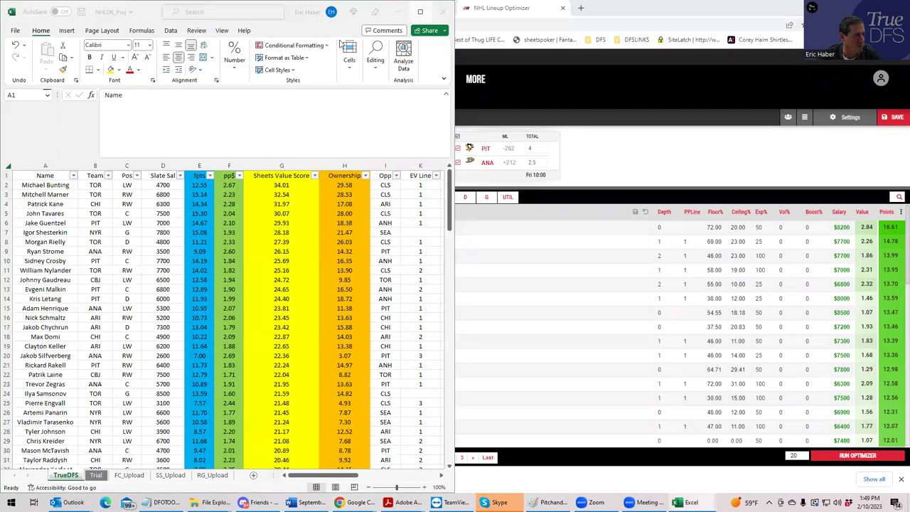
key(super+Up)
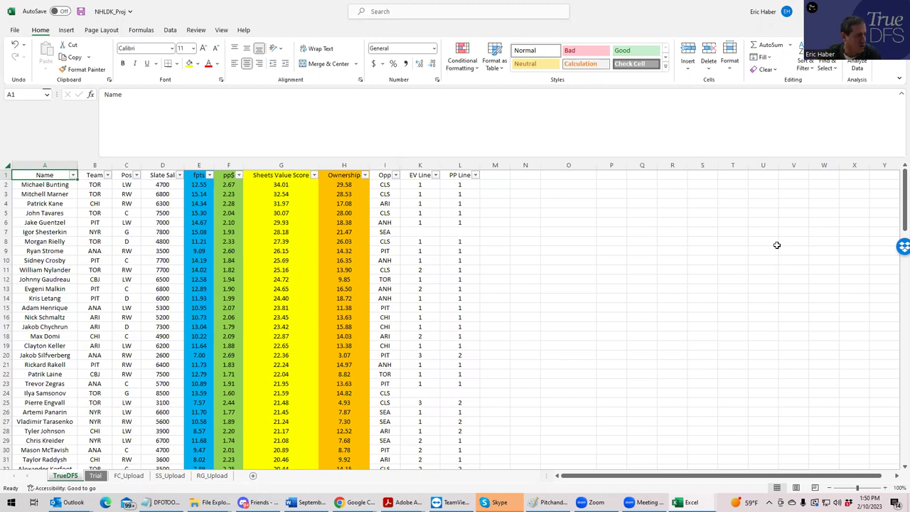
double_click(643, 9)
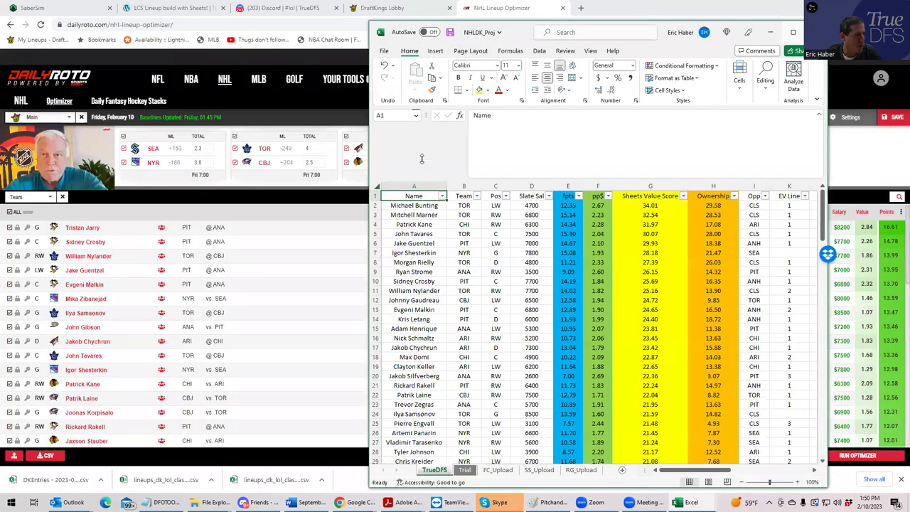
key(super+Up)
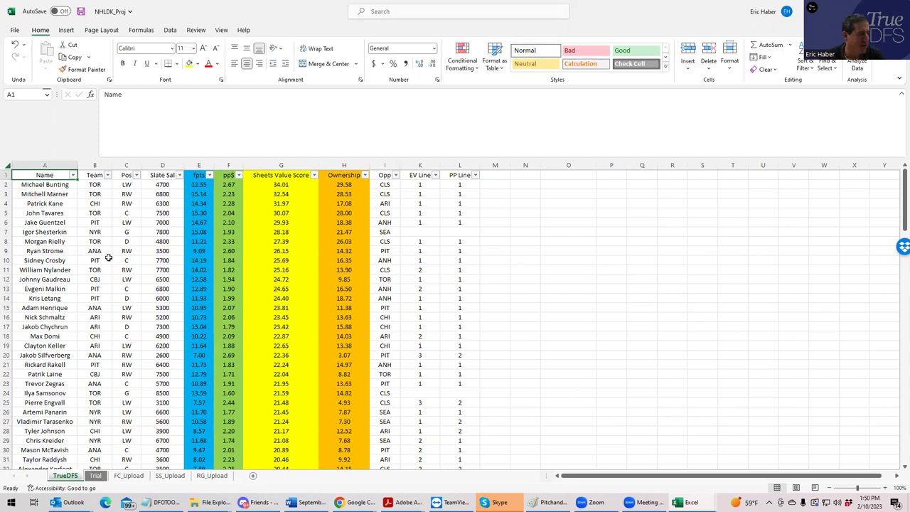
- Examine the EV Line and PP Line assignments of the top-ranked players on the TrueDFS sheet
click(422, 186)
click(430, 270)
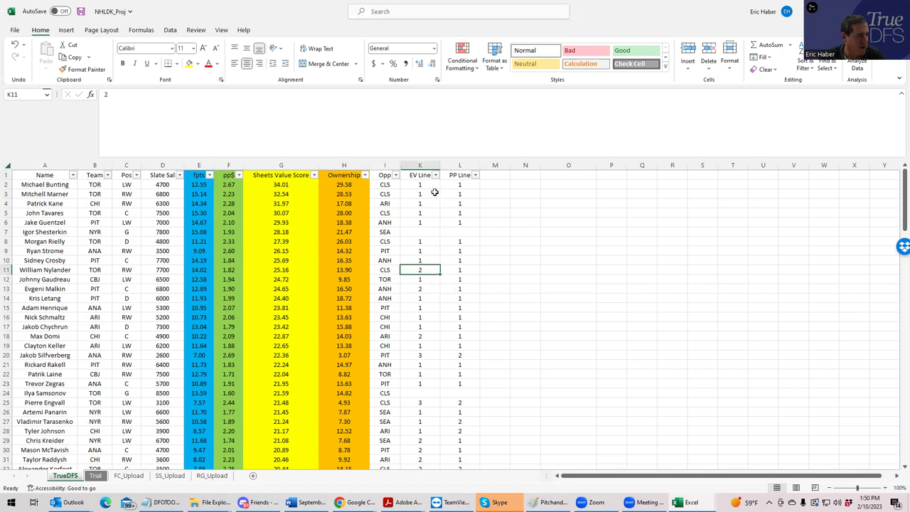
drag(420, 185, 420, 297)
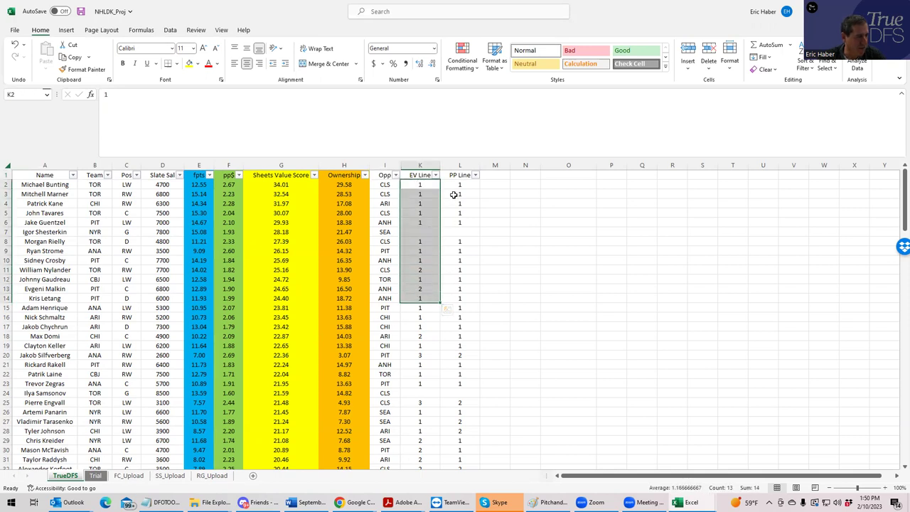
drag(454, 193, 451, 247)
click(449, 260)
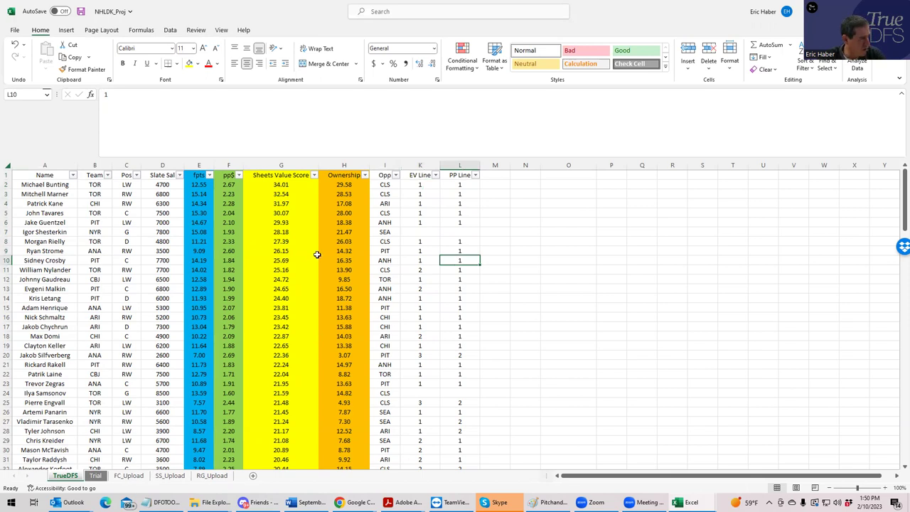
- Check the team and slate salary entries of the Toronto players near the top of the value ranking
click(169, 214)
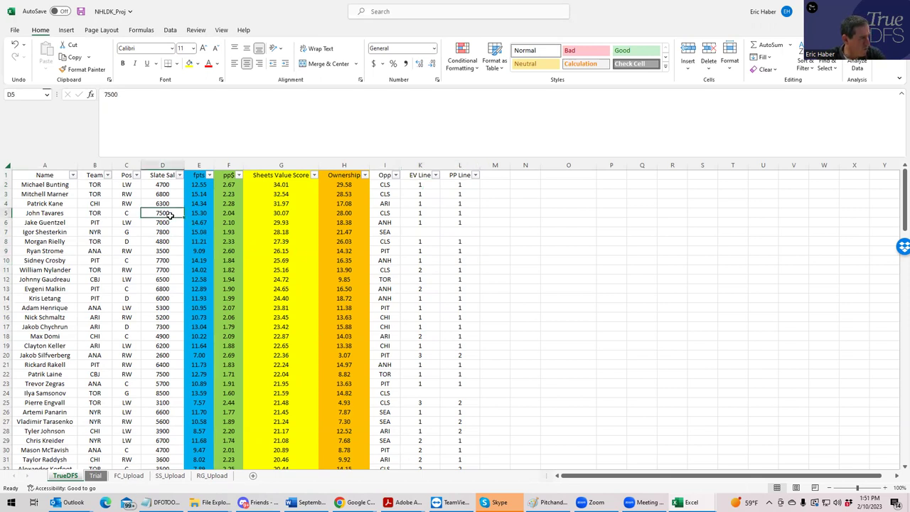
click(99, 178)
click(97, 193)
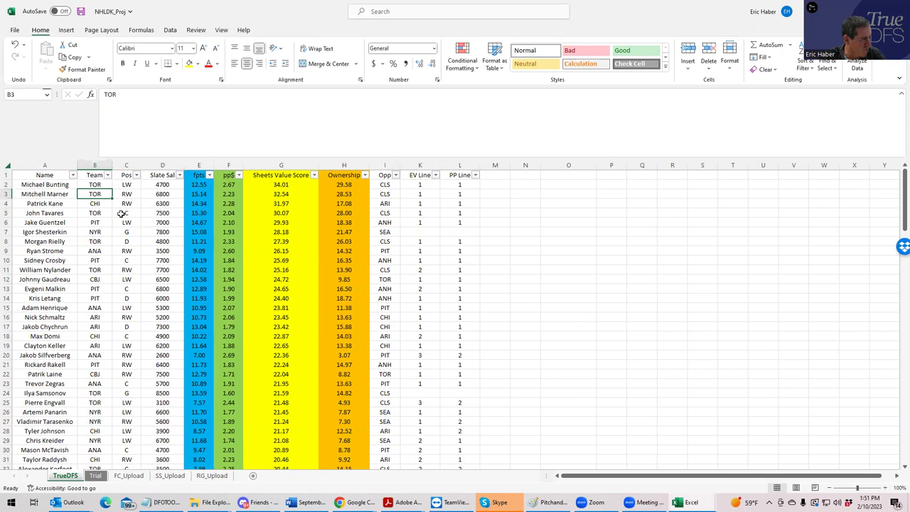
click(101, 212)
click(100, 186)
click(99, 213)
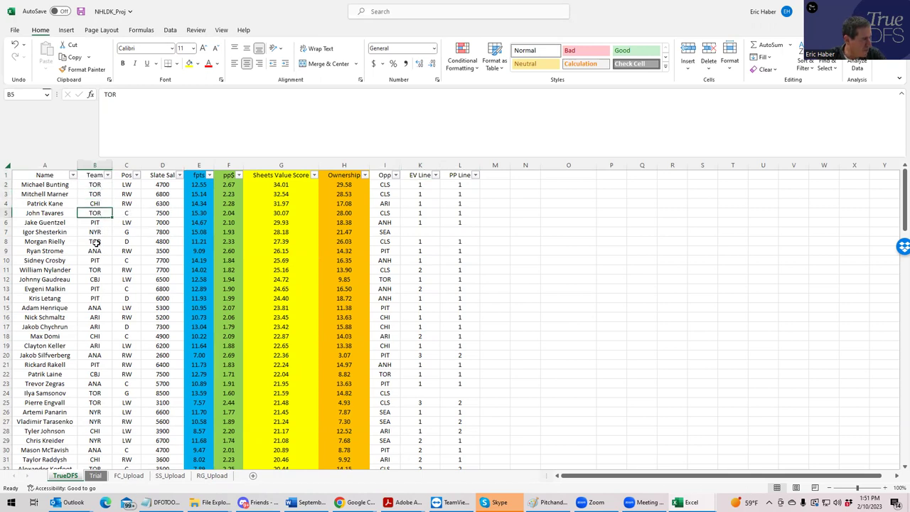
click(96, 241)
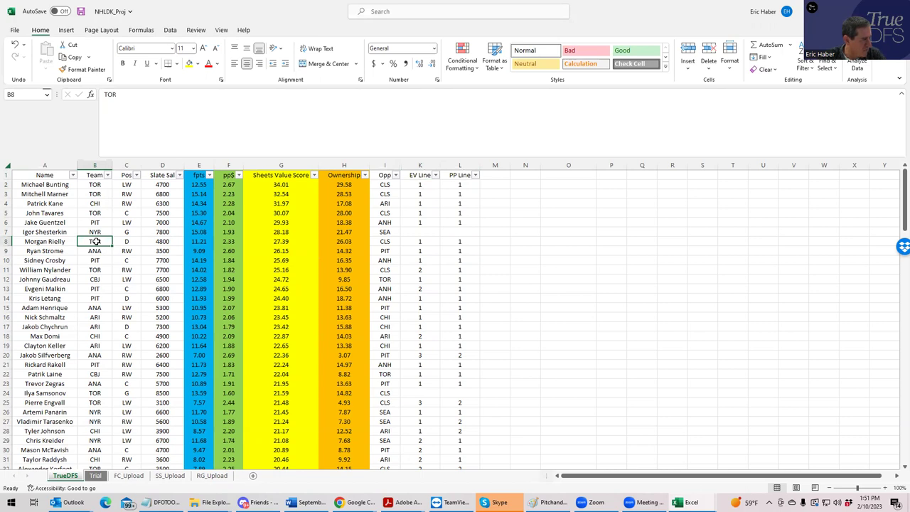
click(155, 241)
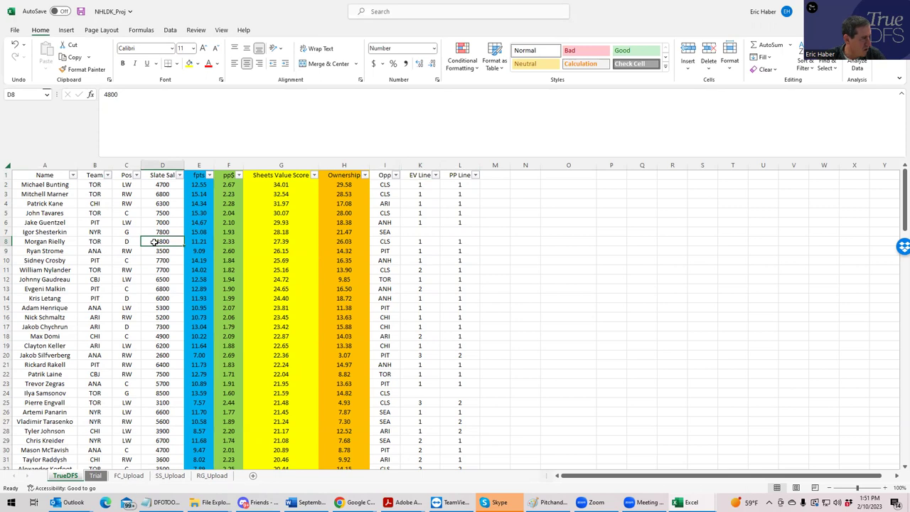
click(159, 269)
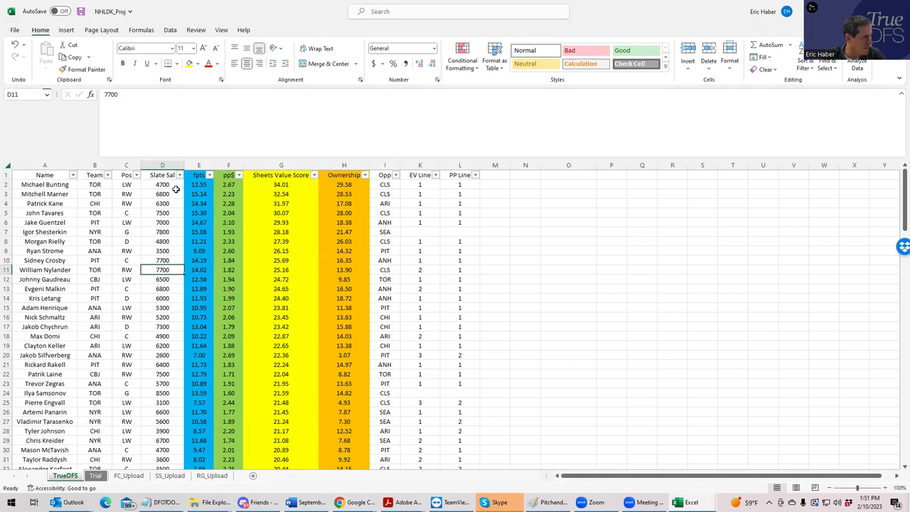
- Check the EV Line numbers of the highly ranked players, comparing the Toronto skaters down to row 11
click(419, 183)
click(420, 193)
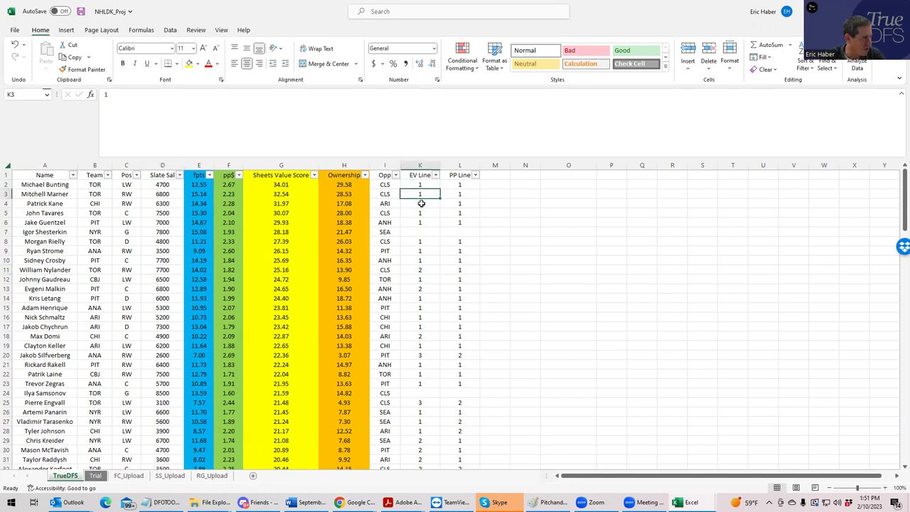
click(420, 204)
click(425, 213)
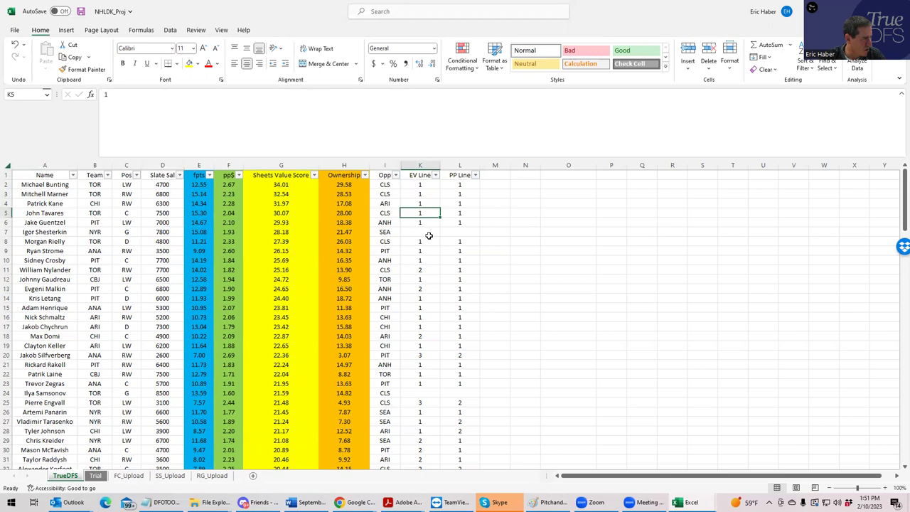
click(423, 241)
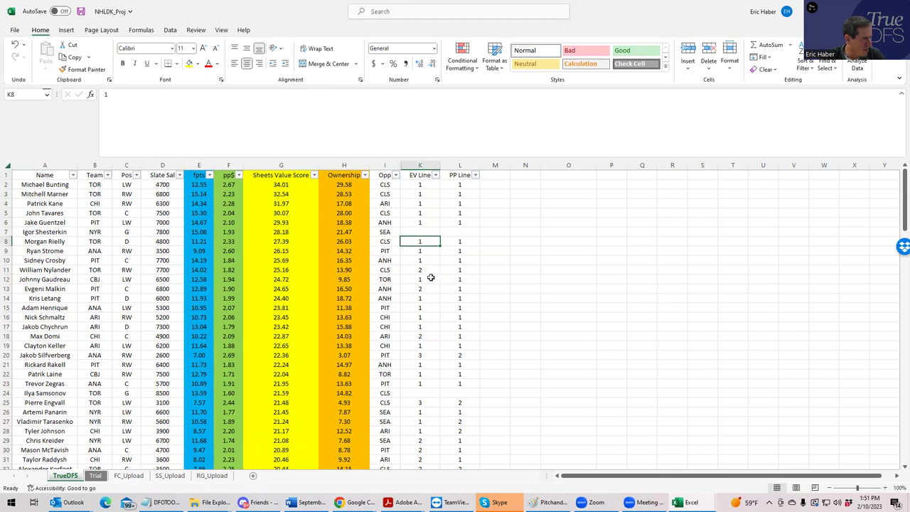
click(420, 271)
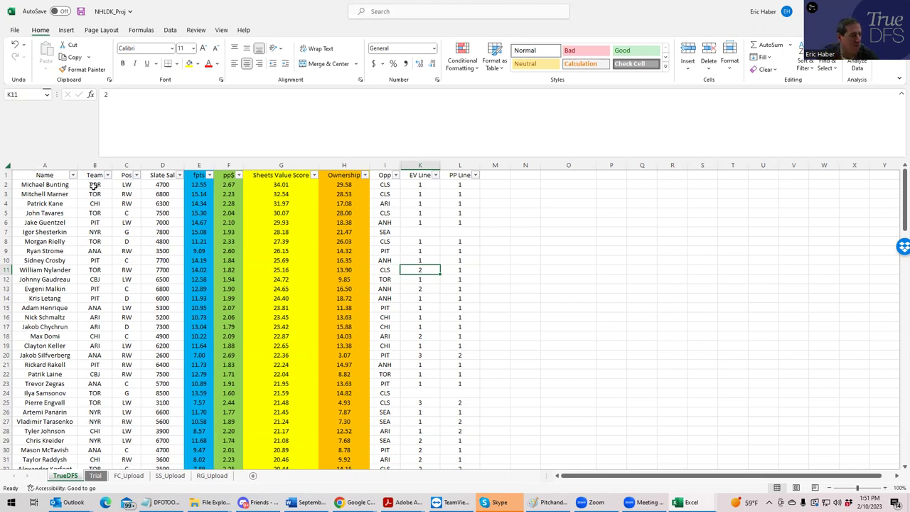
- Check the slate salaries in rows 2 and 4 and the teams of the Chicago and New York players
click(157, 186)
click(156, 203)
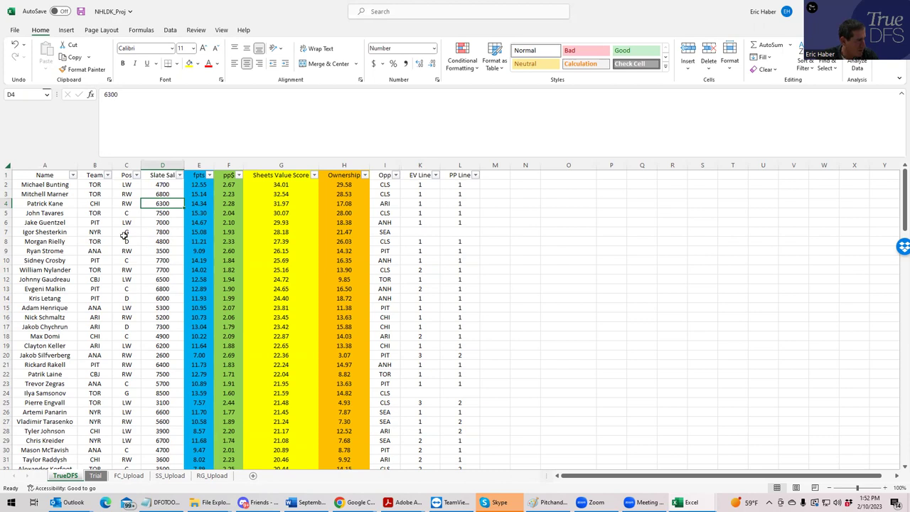
click(93, 203)
click(94, 231)
- Examine the Anaheim players in rows 9, 15 and 20 with their salaries, and return to the DailyRoto NHL optimizer
click(96, 253)
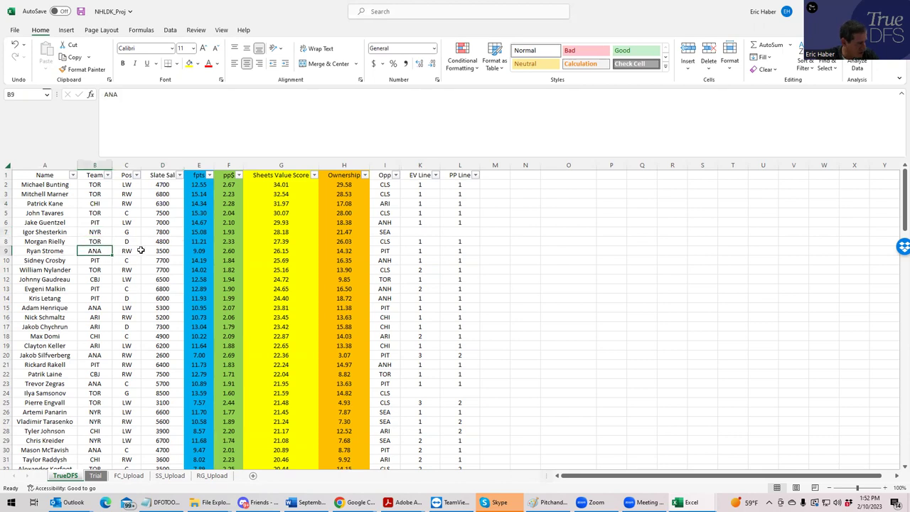
click(100, 306)
click(162, 308)
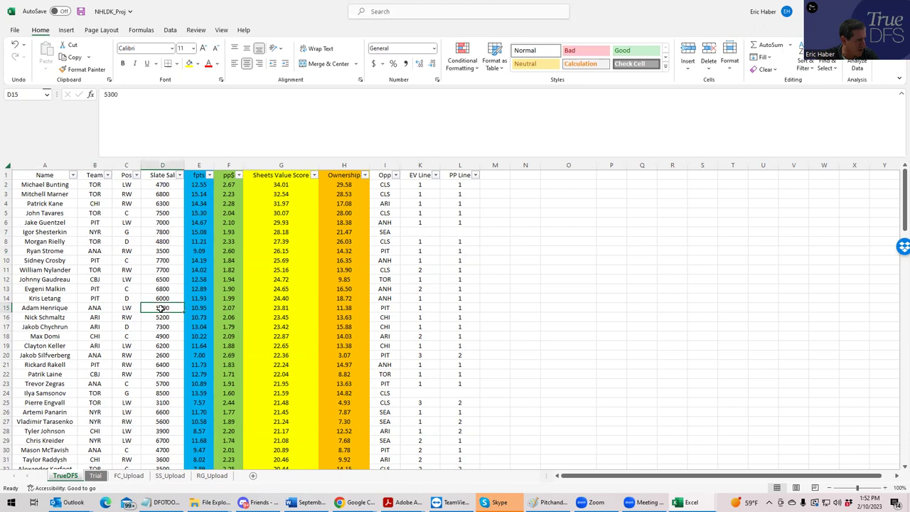
click(96, 251)
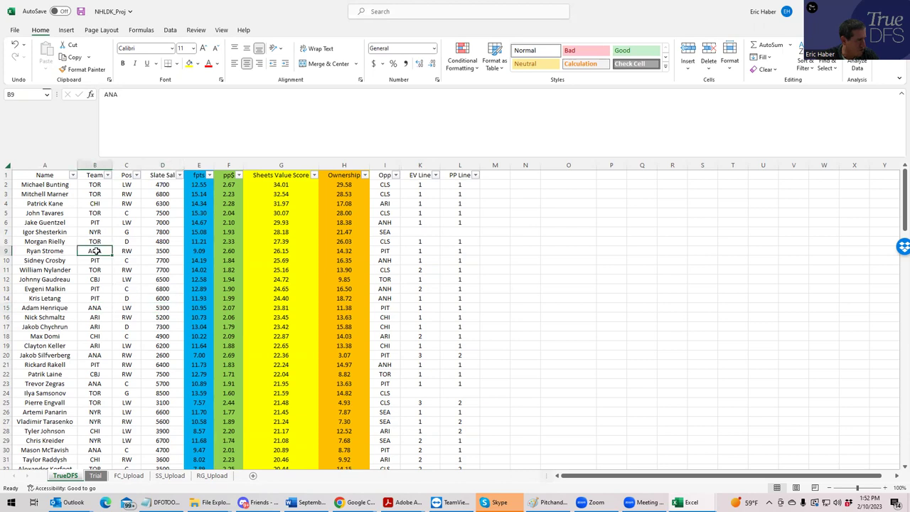
click(104, 307)
click(149, 305)
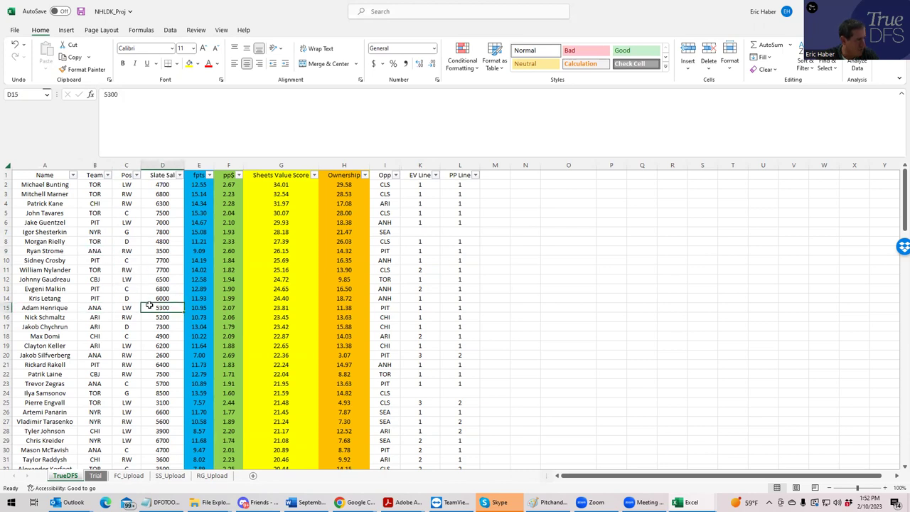
click(98, 354)
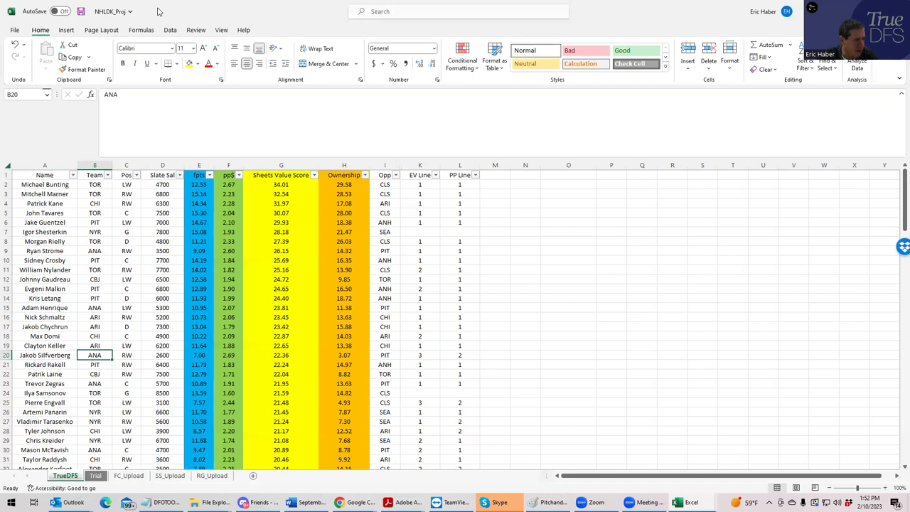
key(alt+Tab)
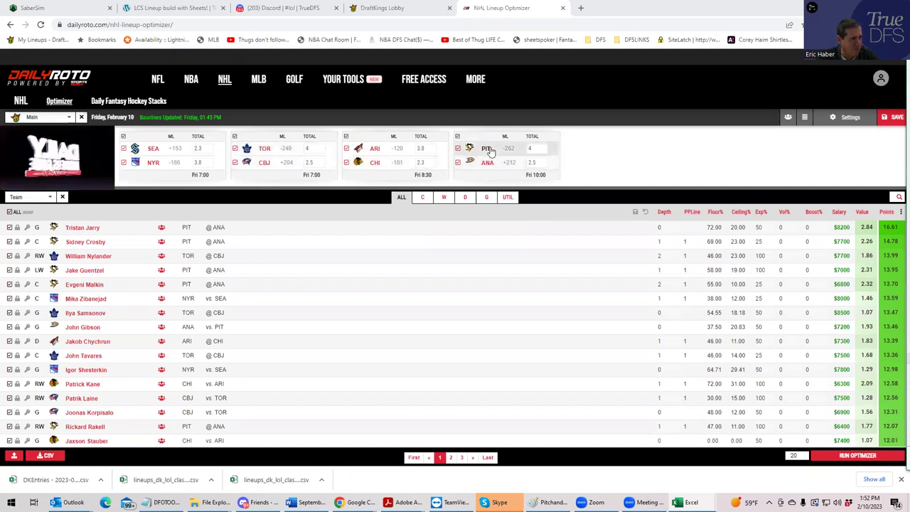
- Bring the NHLDK_Proj spreadsheet window fully into view over the optimizer and minimize it
key(alt+Tab)
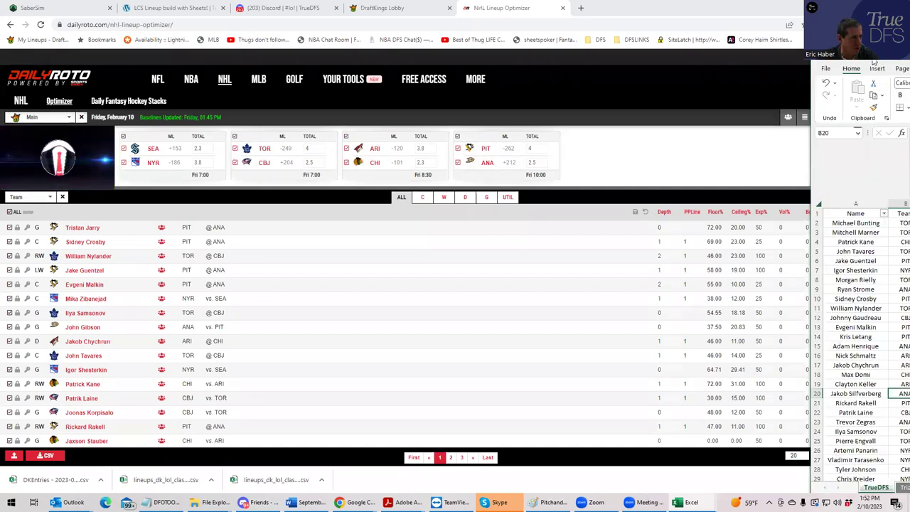
drag(874, 62, 363, 57)
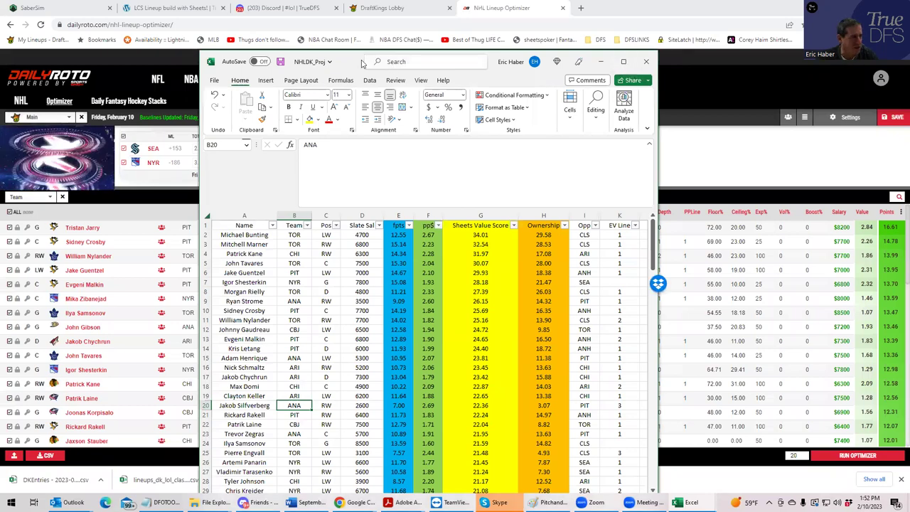
click(600, 62)
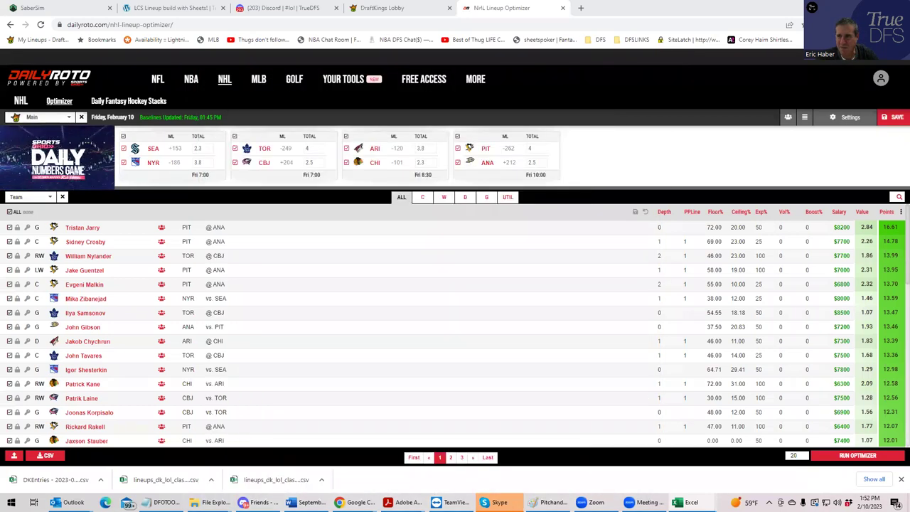
- Open the NHL $41K Top Shelf contest from the DraftKings lobby and check Auston Matthews' injury news
click(384, 10)
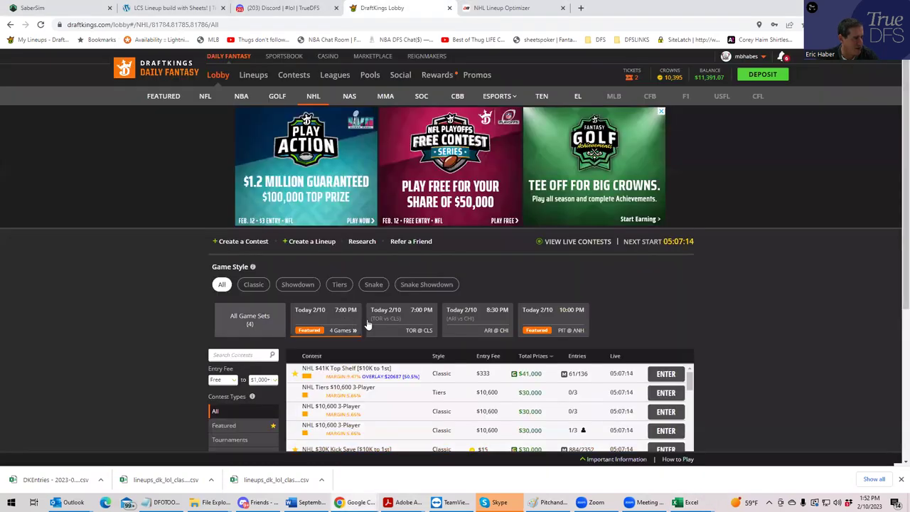
click(661, 378)
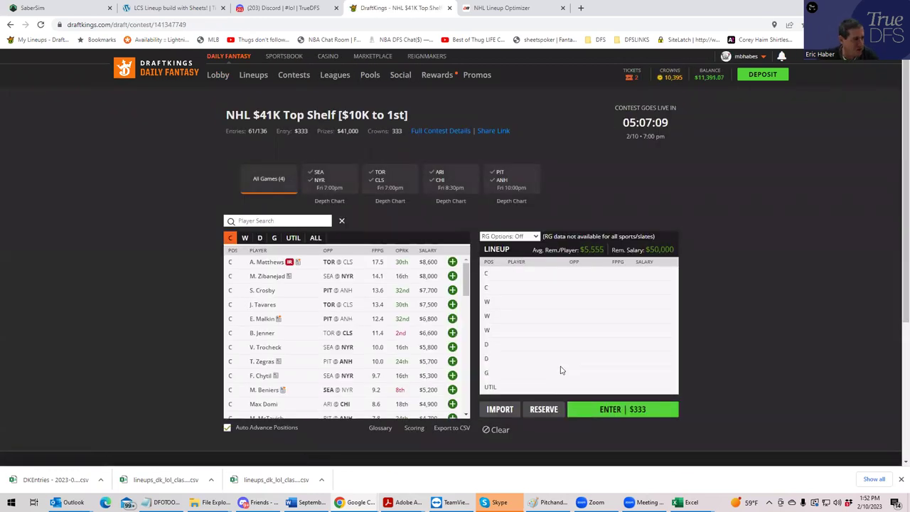
click(263, 263)
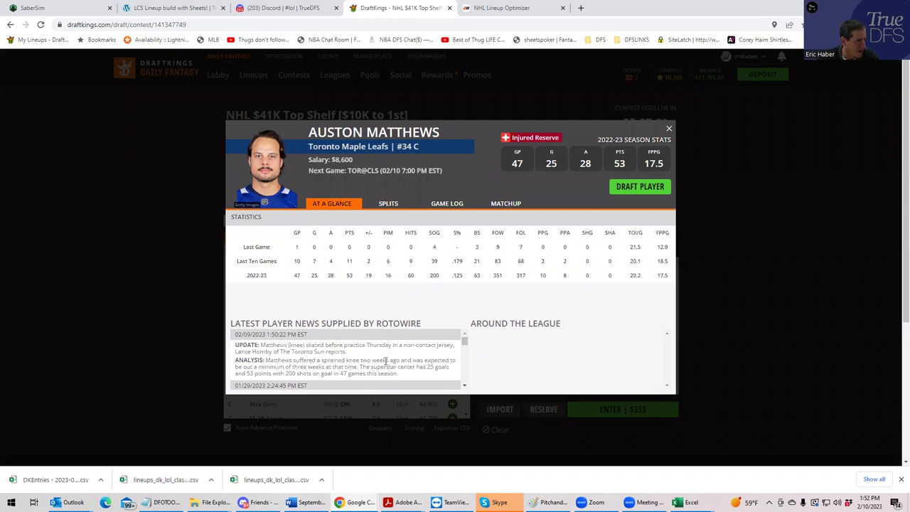
click(668, 130)
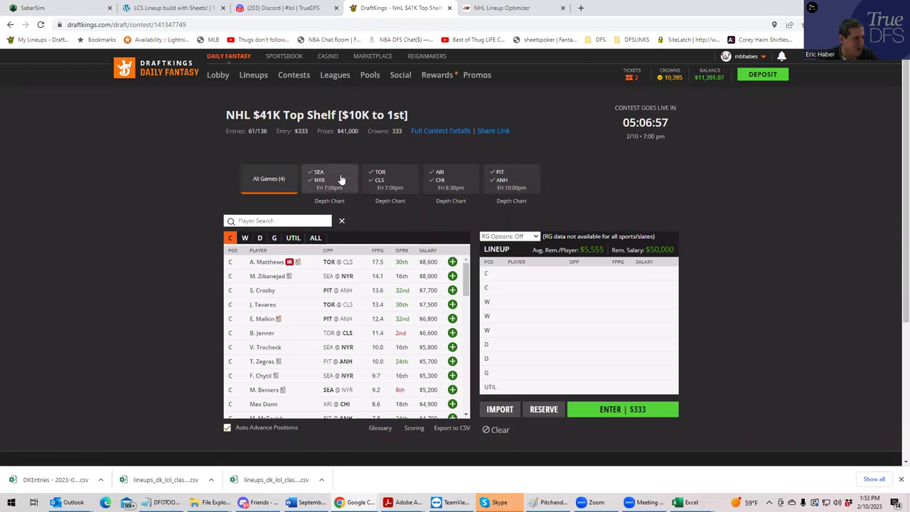
- Add the Toronto stack to the lineup: J. Tavares at center, M. Bunting and M. Marner at wing, and M. Rielly on defense
click(383, 179)
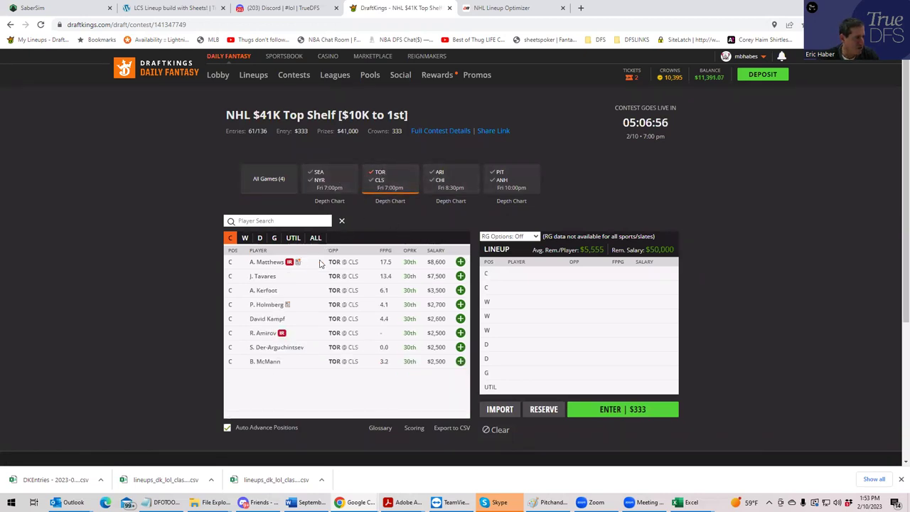
click(459, 276)
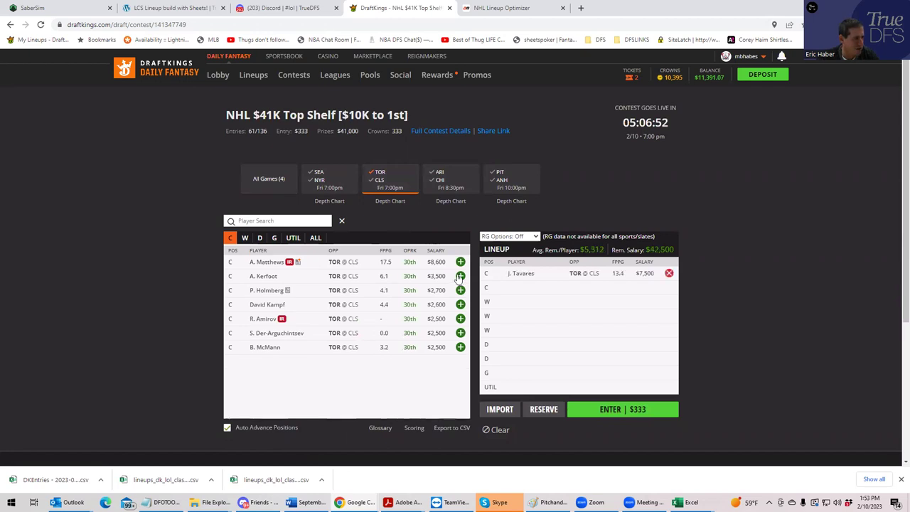
click(245, 237)
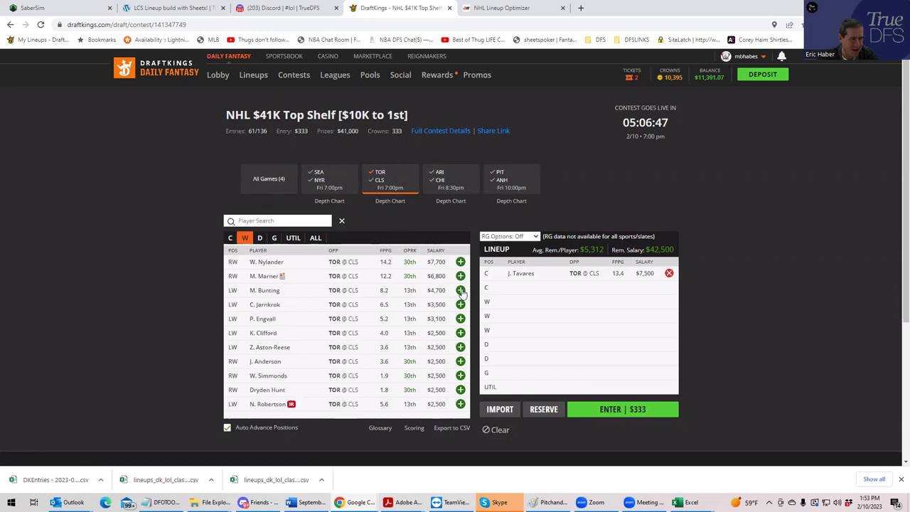
click(460, 291)
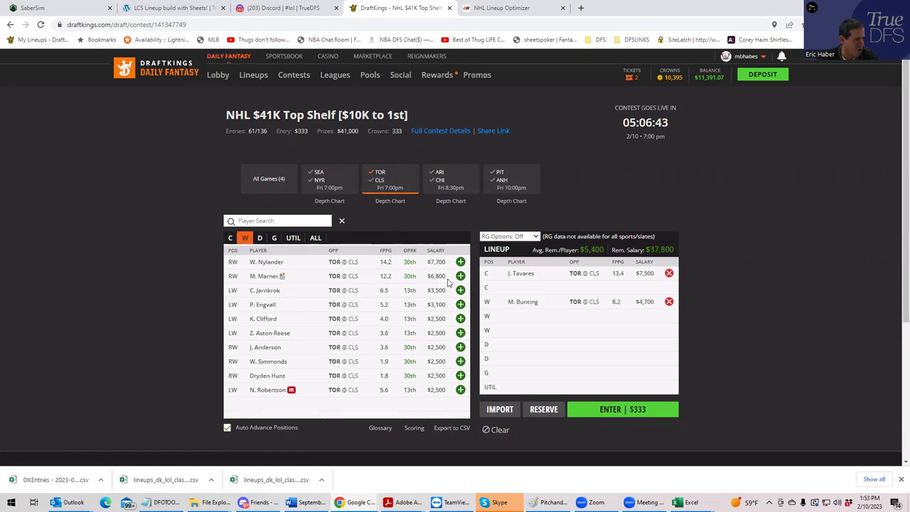
click(460, 276)
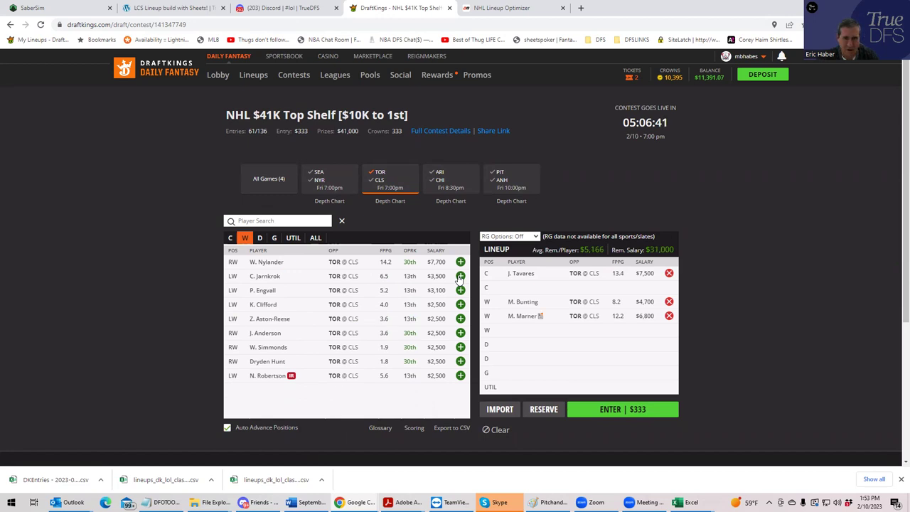
click(259, 239)
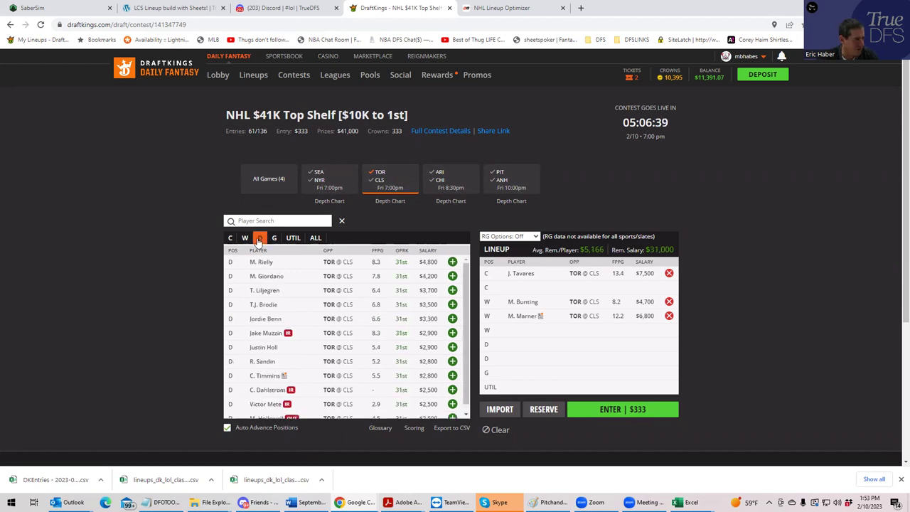
click(452, 261)
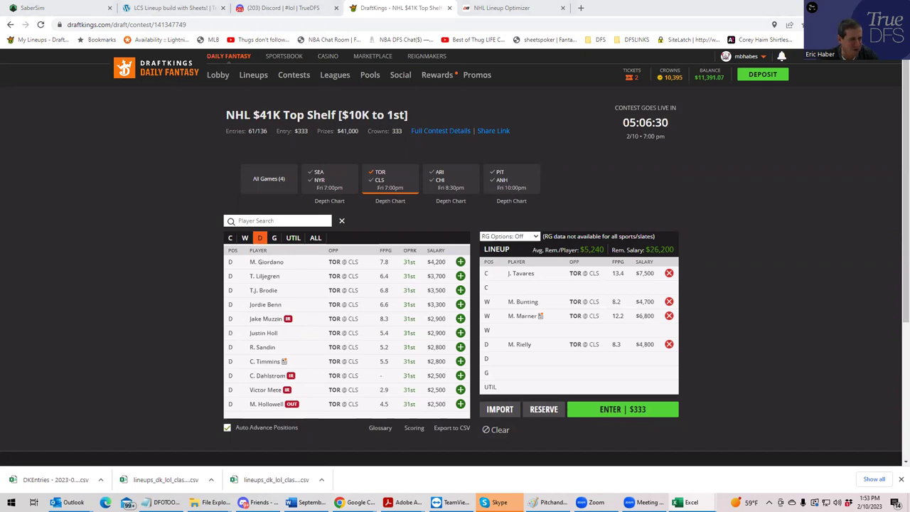
- Show players from all games again and add New York's I. Shesterkin as the goalie
click(378, 179)
click(273, 238)
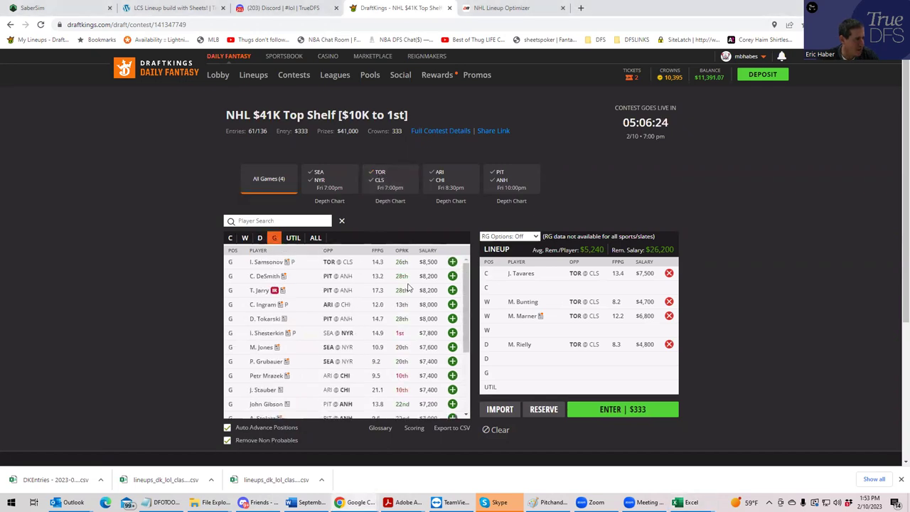
click(452, 332)
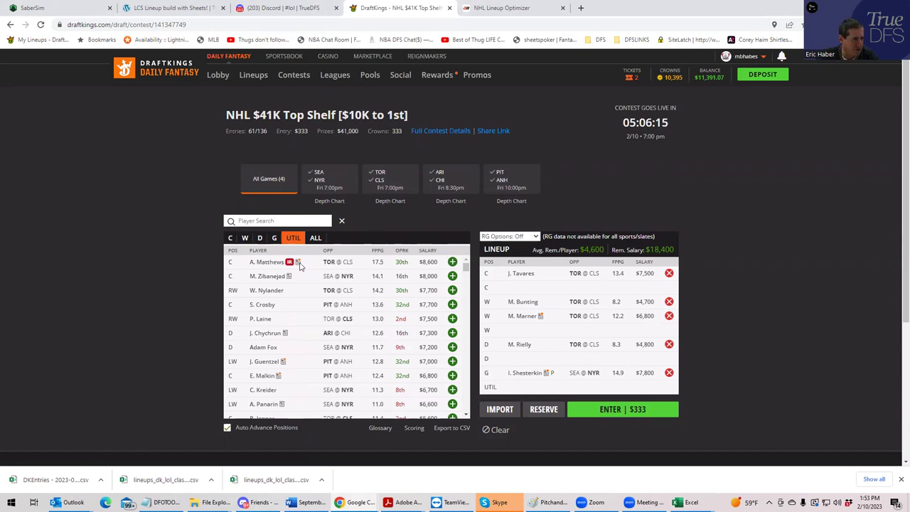
- Add the Anaheim stack: Ryan Strome at wing, A. Henrique in the utility slot and T. Zegras at center
click(245, 238)
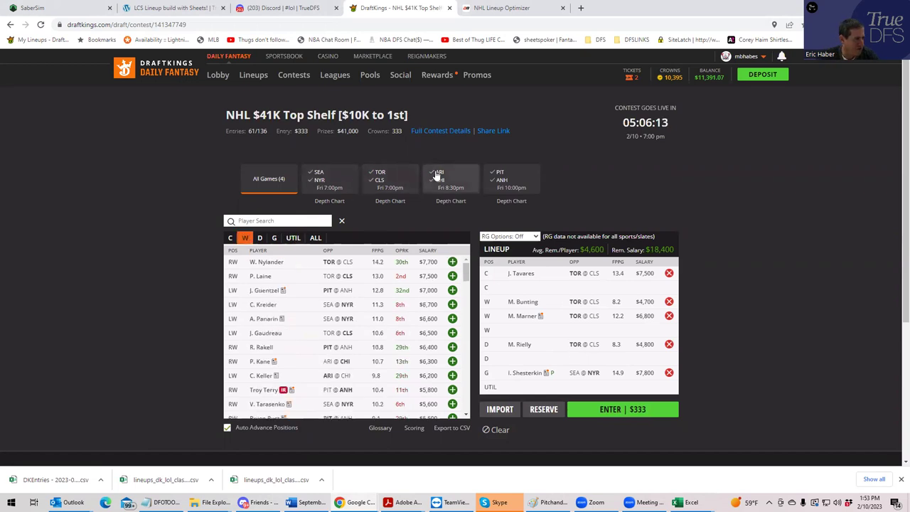
click(501, 179)
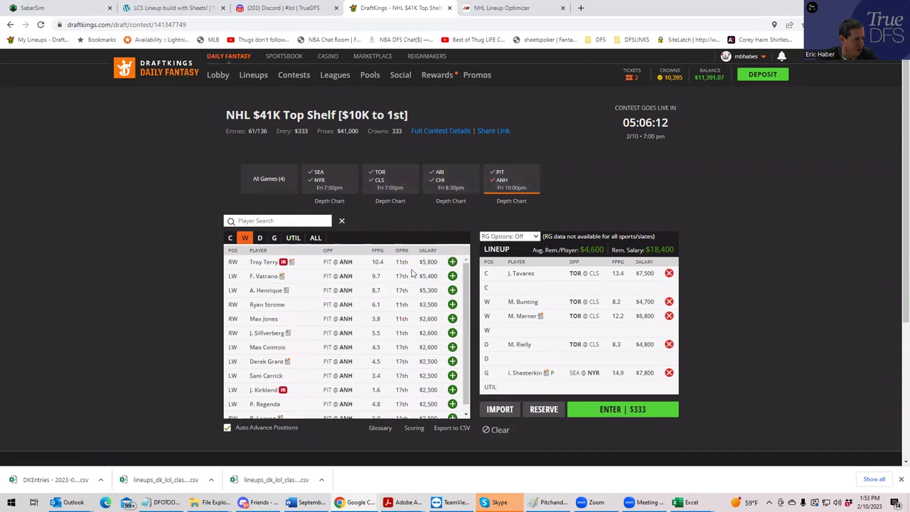
click(451, 304)
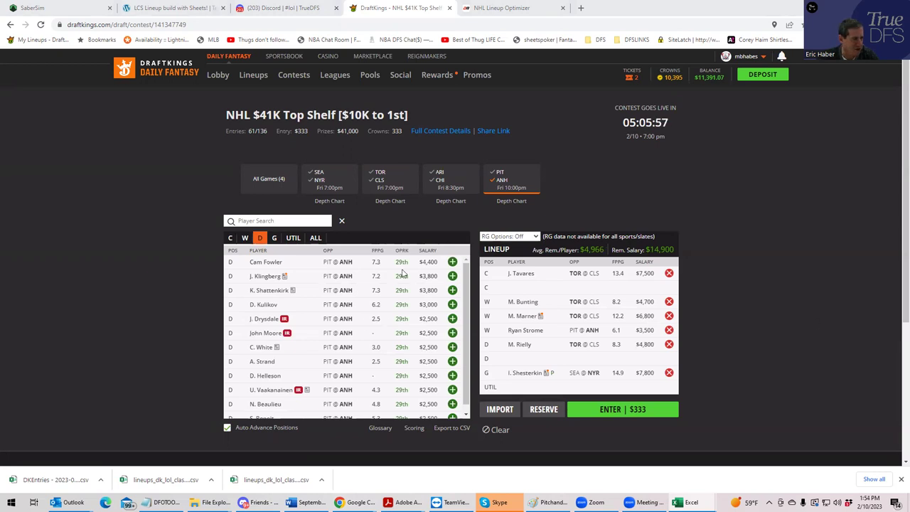
click(292, 239)
click(278, 220)
text(hen)
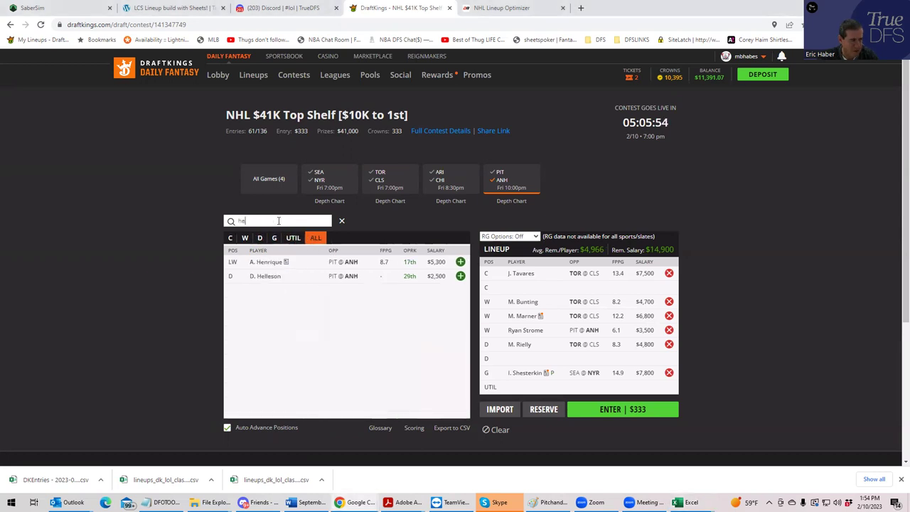
click(460, 263)
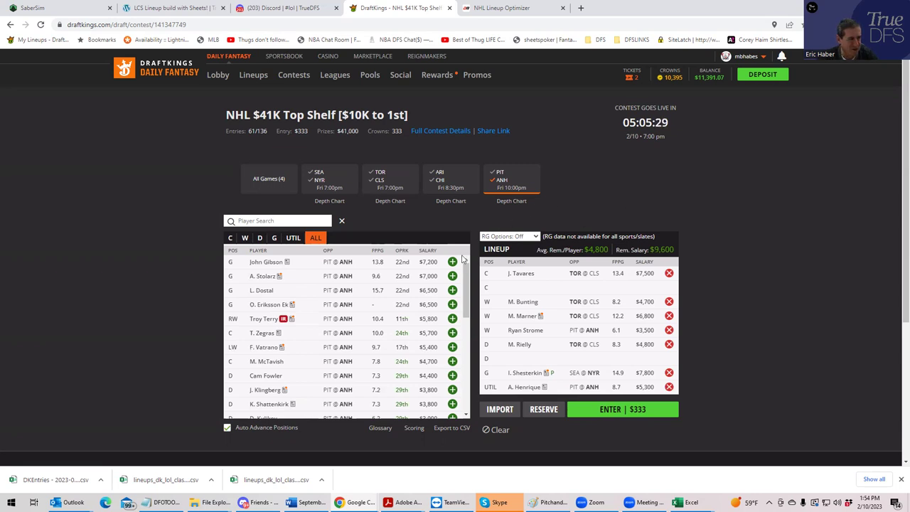
click(231, 238)
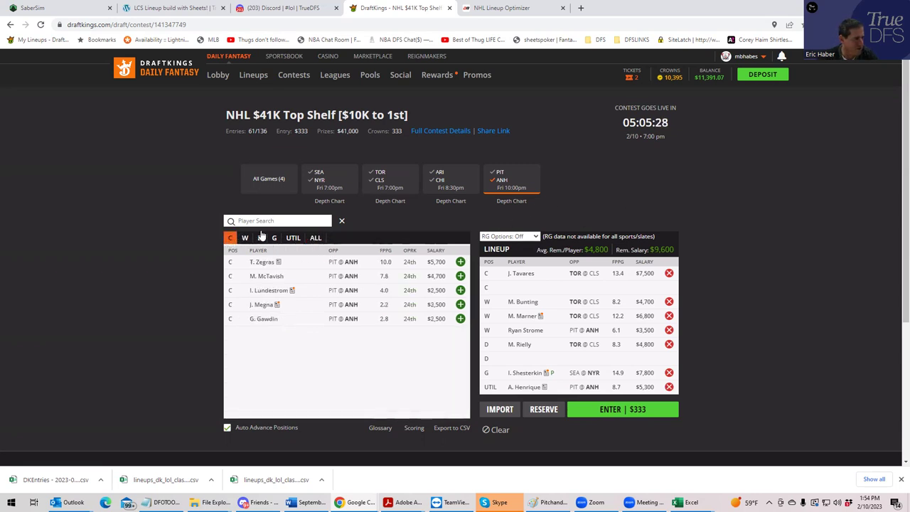
click(461, 262)
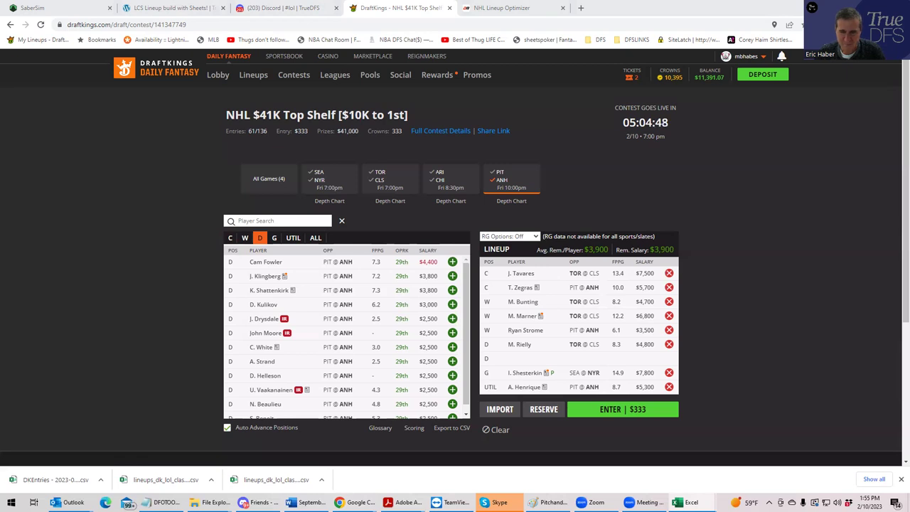
- Find Arizona's J. Valimaki across all games, add him as the second defenseman, and enter the lineup in the $333 contest
click(257, 220)
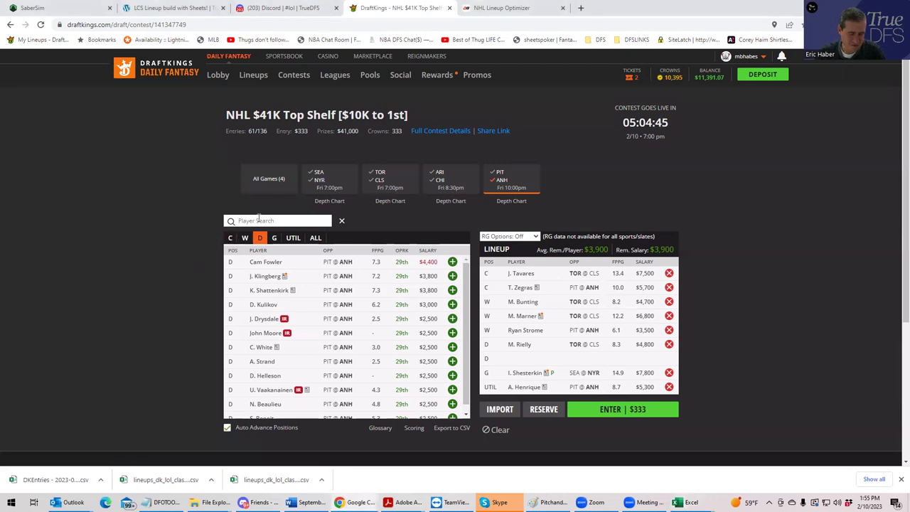
text(vu)
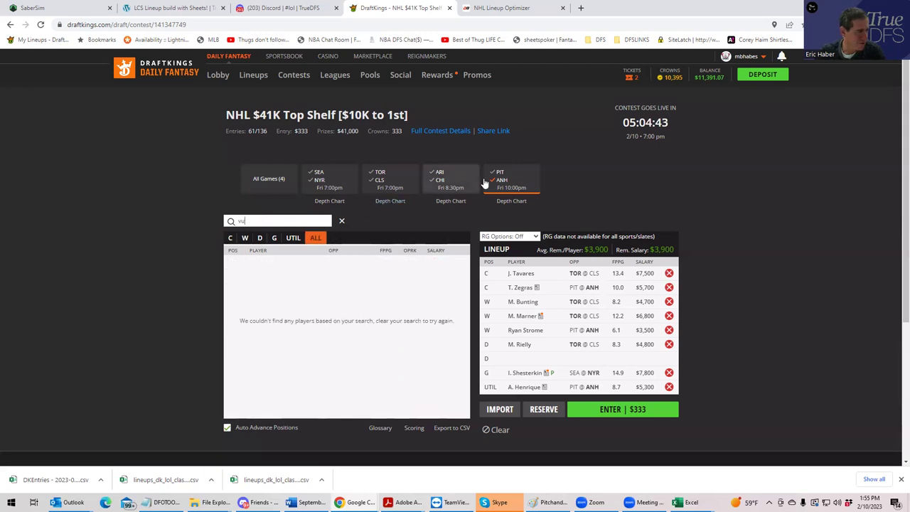
click(269, 179)
drag(261, 224, 203, 228)
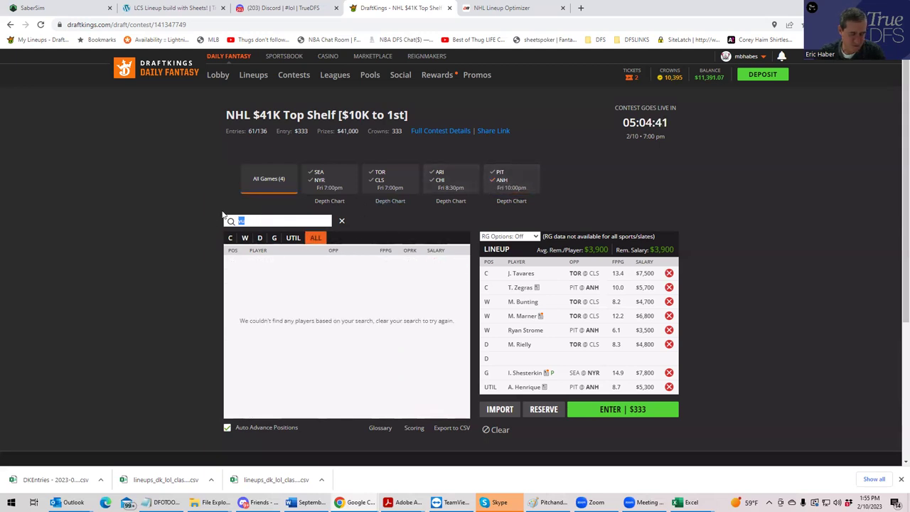
key(BackSpace)
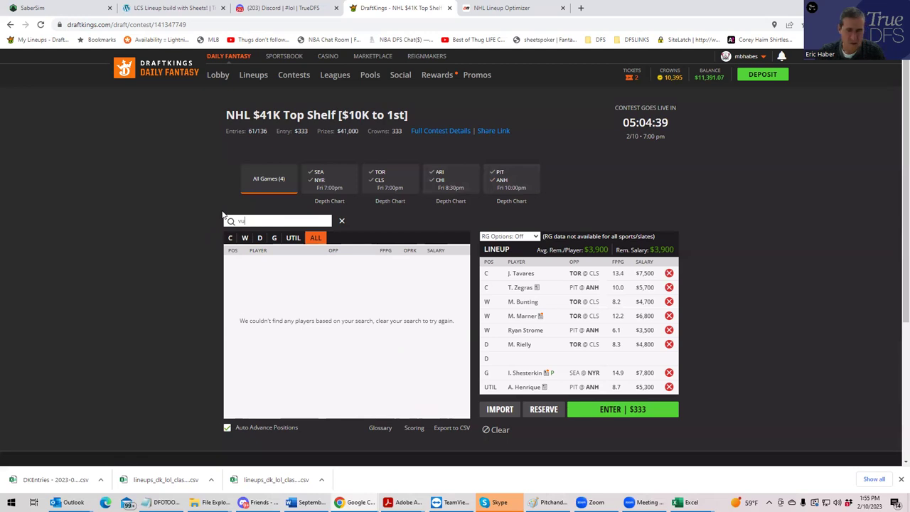
text(val)
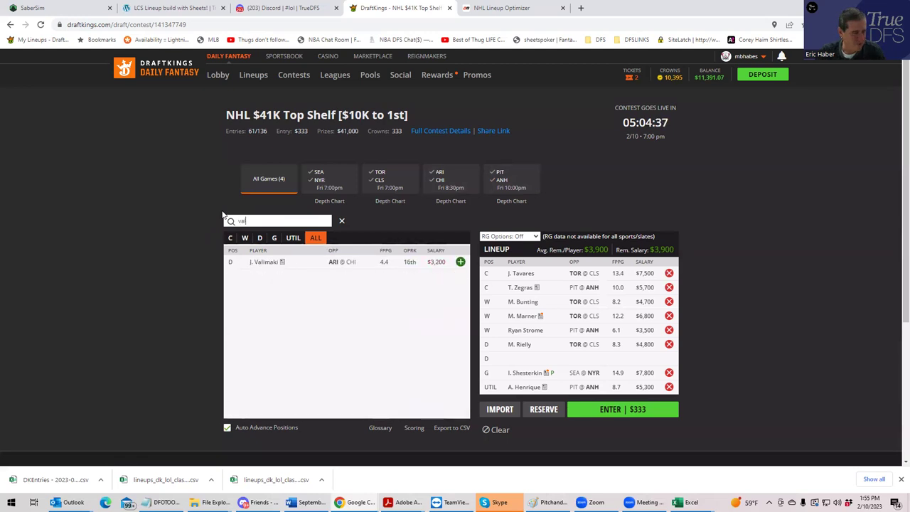
click(461, 262)
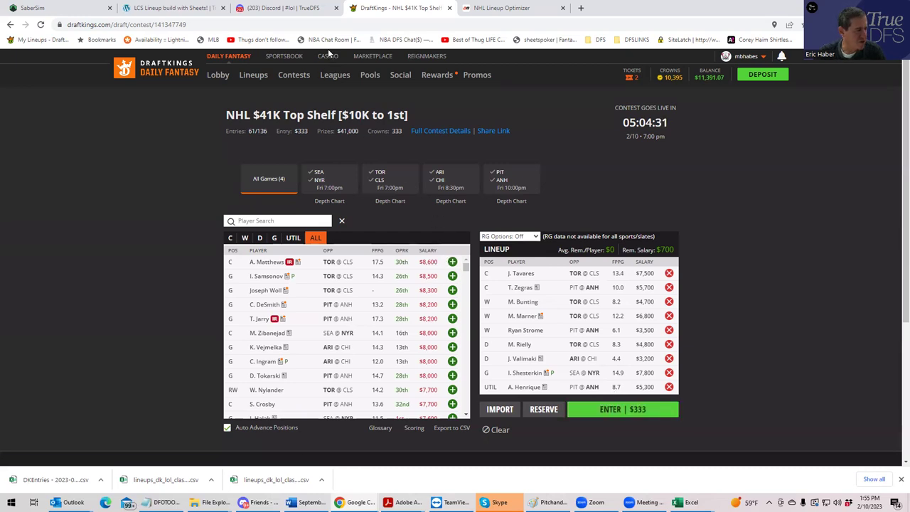
click(577, 405)
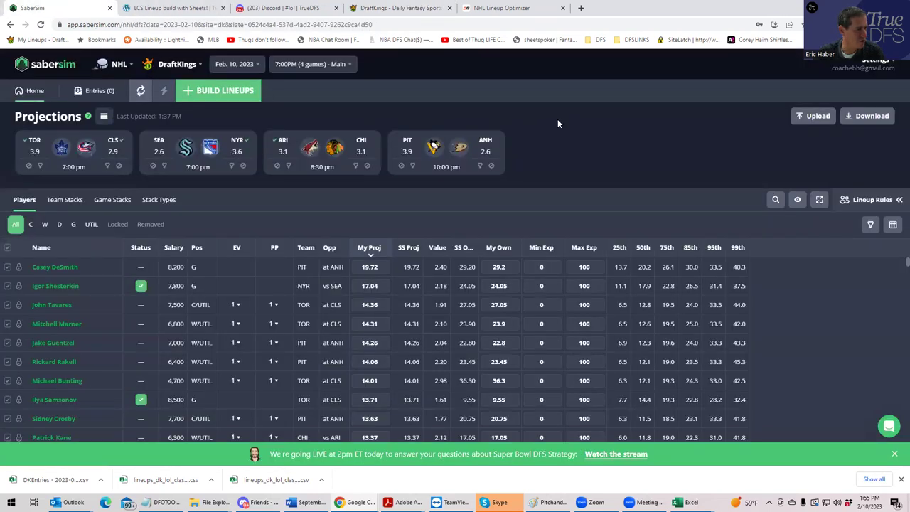
- In SaberSim, import the custom projection and ownership CSV from the NHL folder in DFSSheets, exclude unlisted players, and save it
double_click(767, 6)
double_click(767, 28)
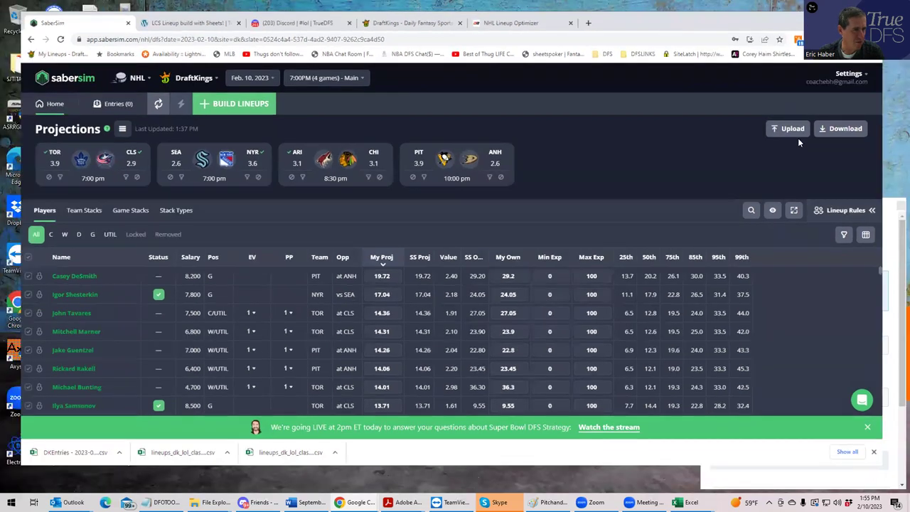
click(796, 117)
click(577, 108)
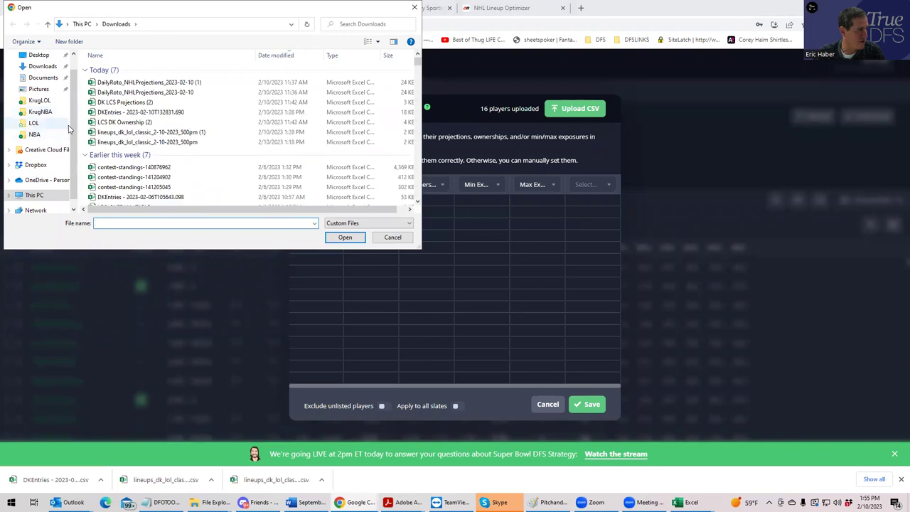
click(40, 100)
click(169, 23)
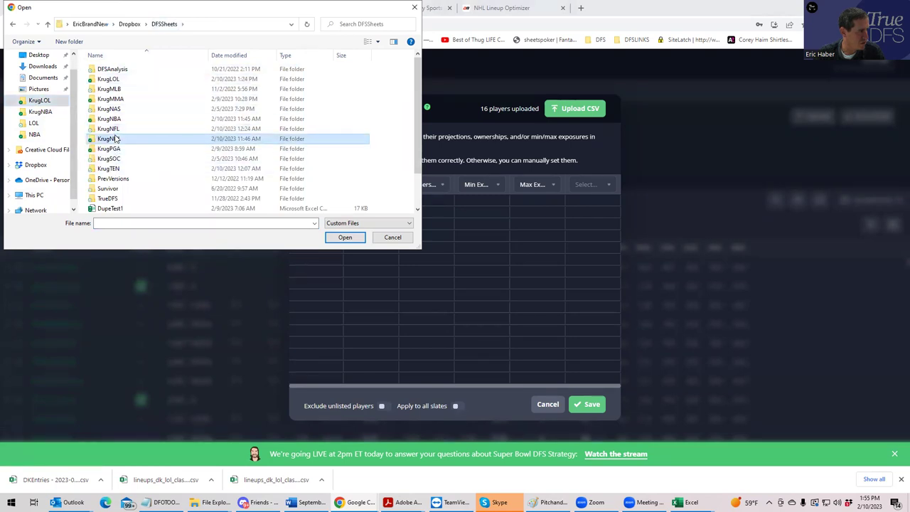
double_click(110, 138)
click(118, 70)
click(344, 237)
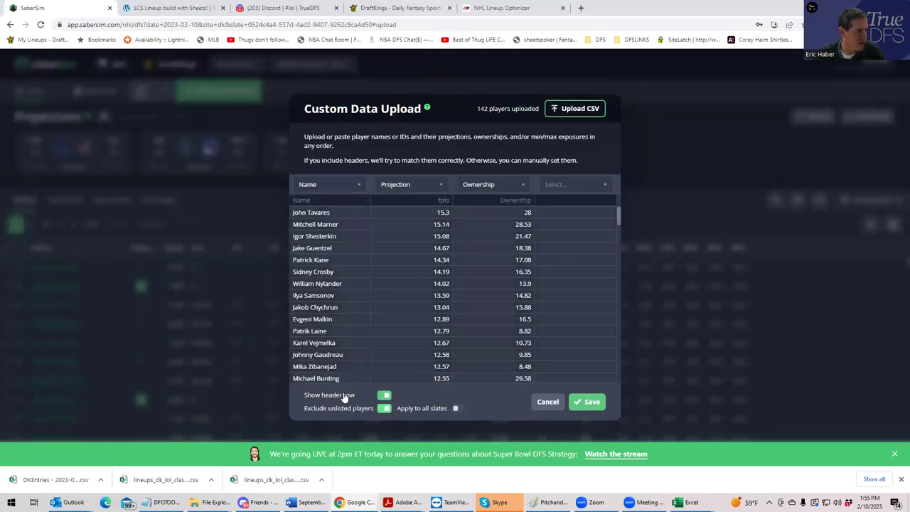
click(584, 401)
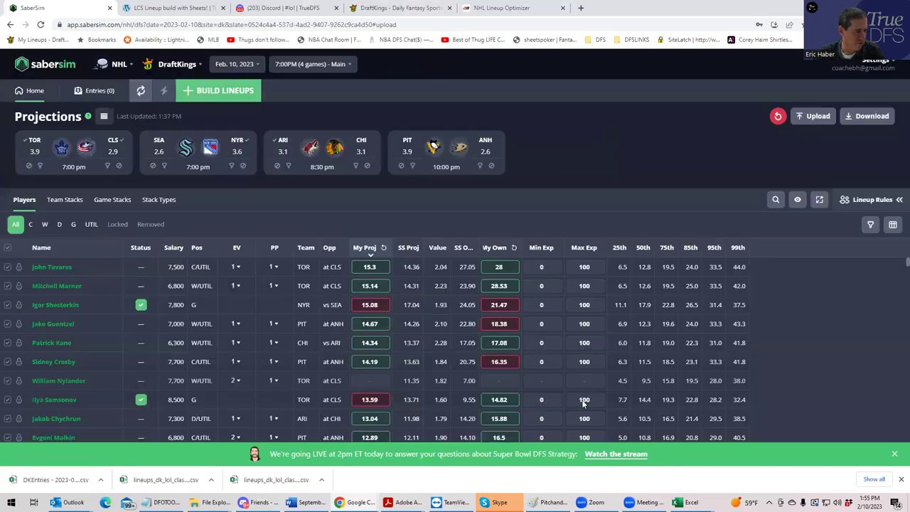
- Start a new GPP build for 150-max contests with 50 lineups, keeping the remaining contest settings
click(221, 93)
click(429, 192)
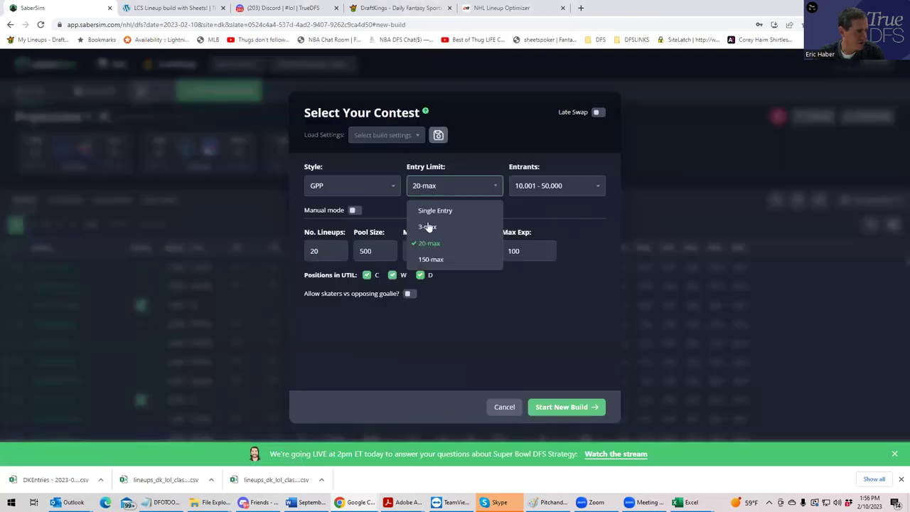
click(428, 258)
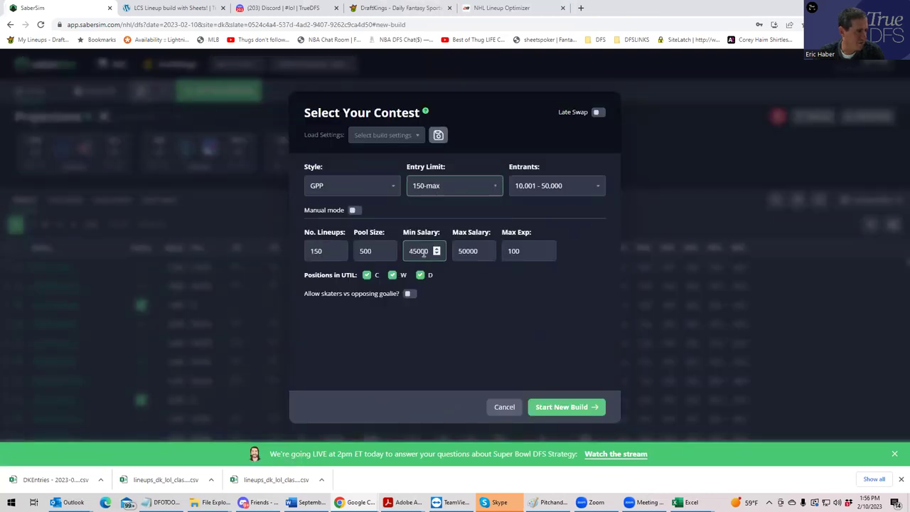
click(323, 248)
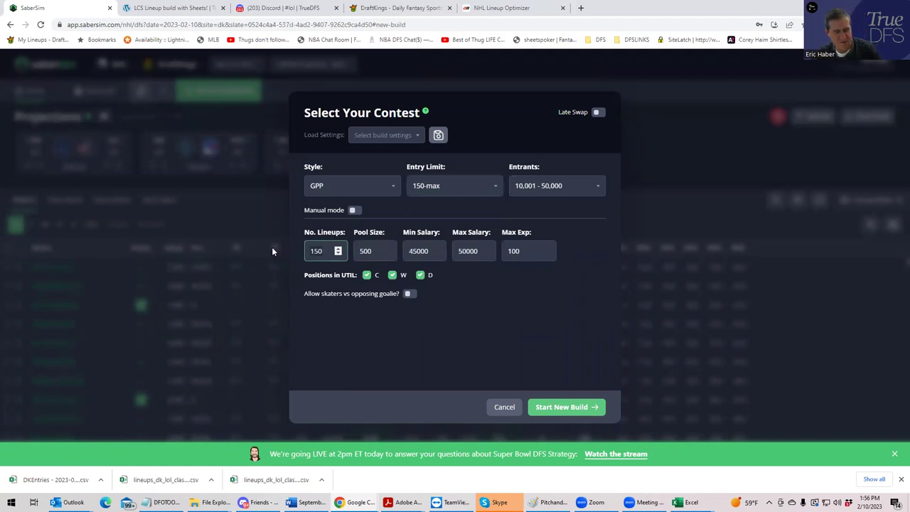
key(BackSpace)
key(BackSpace)
key(BackSpace)
text(50)
click(459, 386)
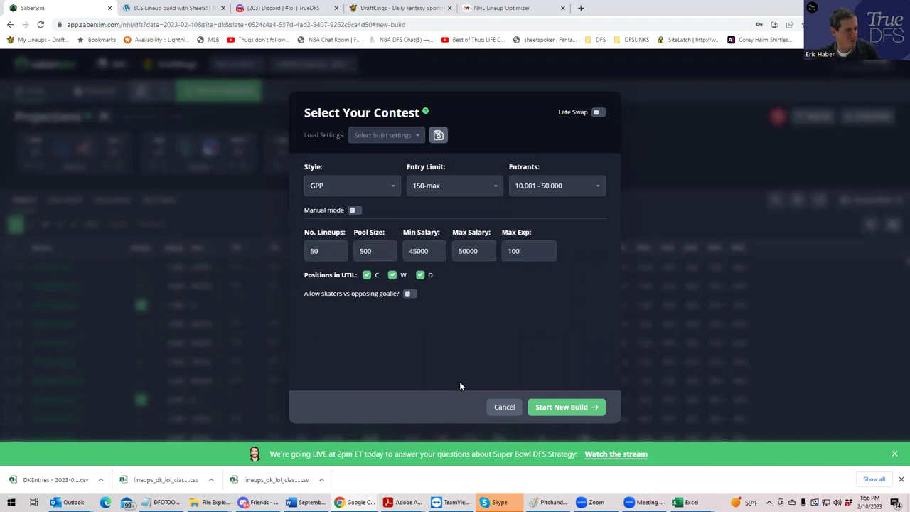
click(544, 407)
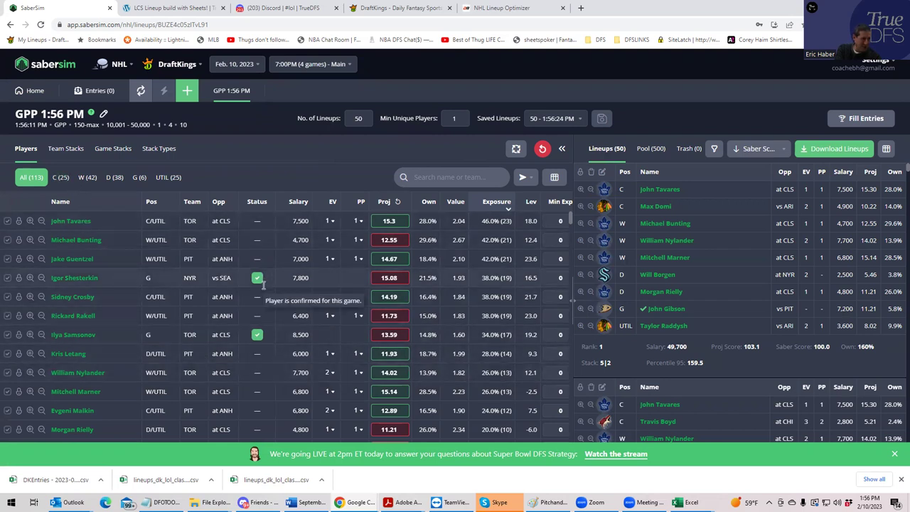
- Review the team stacks, set the max exposure of the 3 stack type to 0, and turn on auto-apply exposures
click(62, 149)
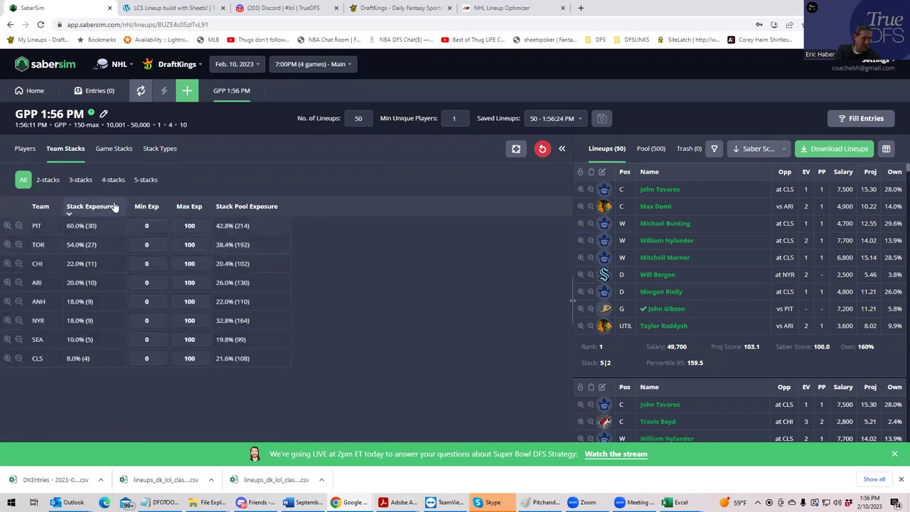
click(150, 150)
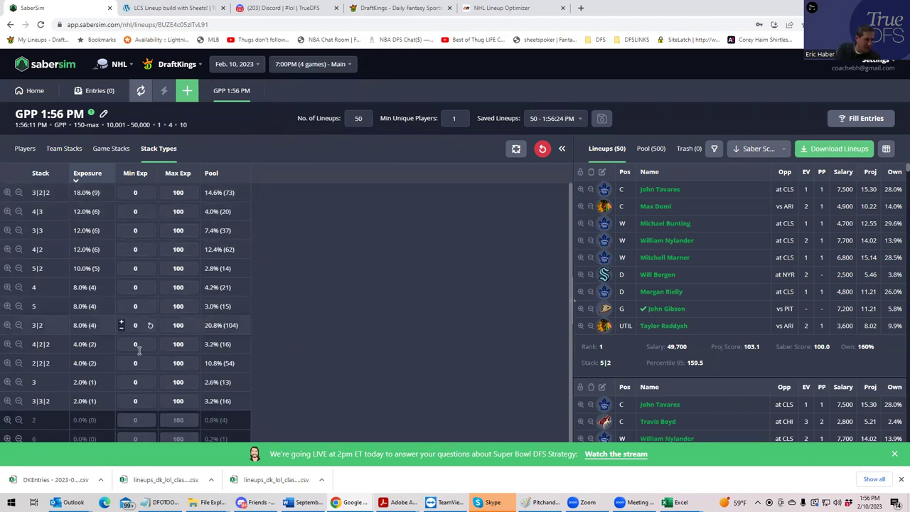
double_click(165, 381)
text(0)
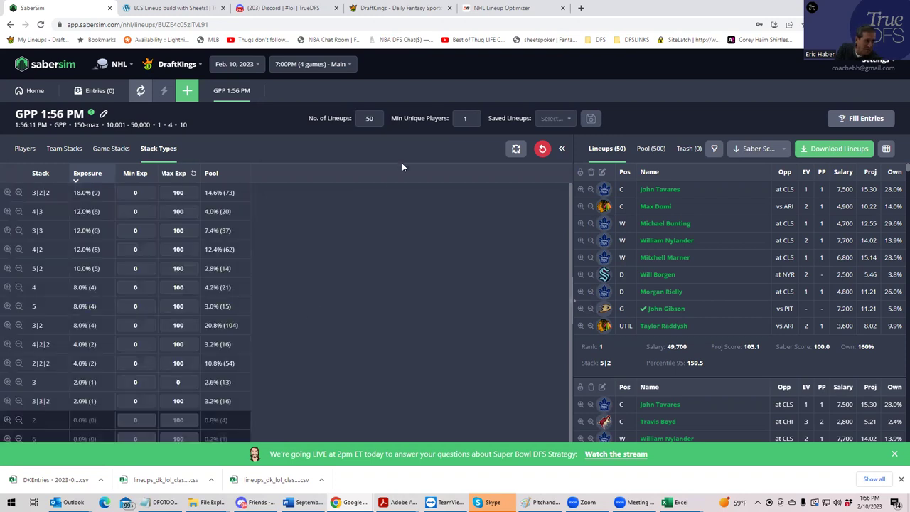
click(515, 150)
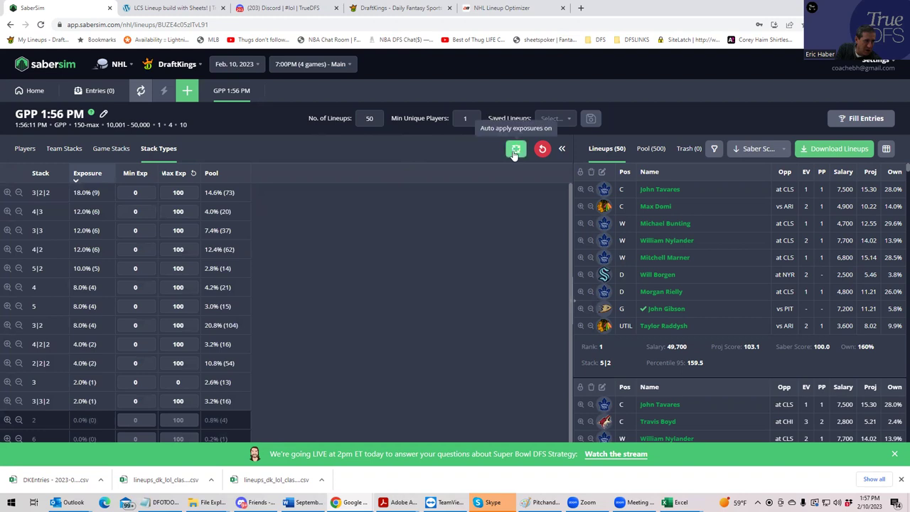
- Set the max exposure of the 3|3|2, 2|2|2 and 3|2 stack types to 0
double_click(182, 402)
text(0)
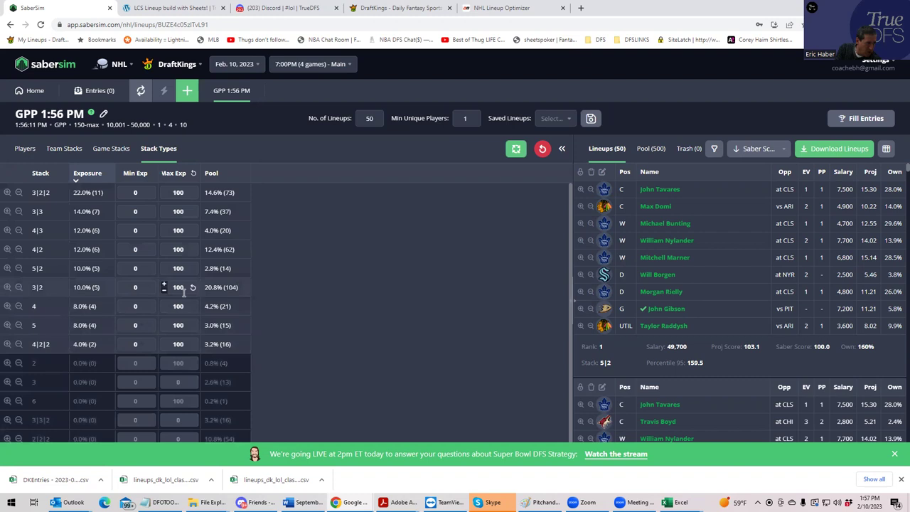
double_click(177, 287)
text(0)
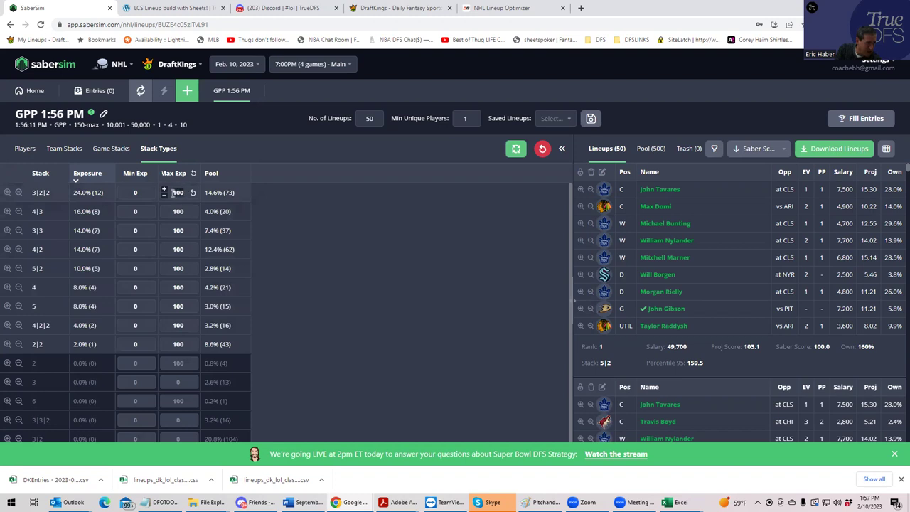
- Set the max exposure of the 3|2|2, 3|3, 2|2 and 4 stack types to 0
double_click(174, 193)
text(0)
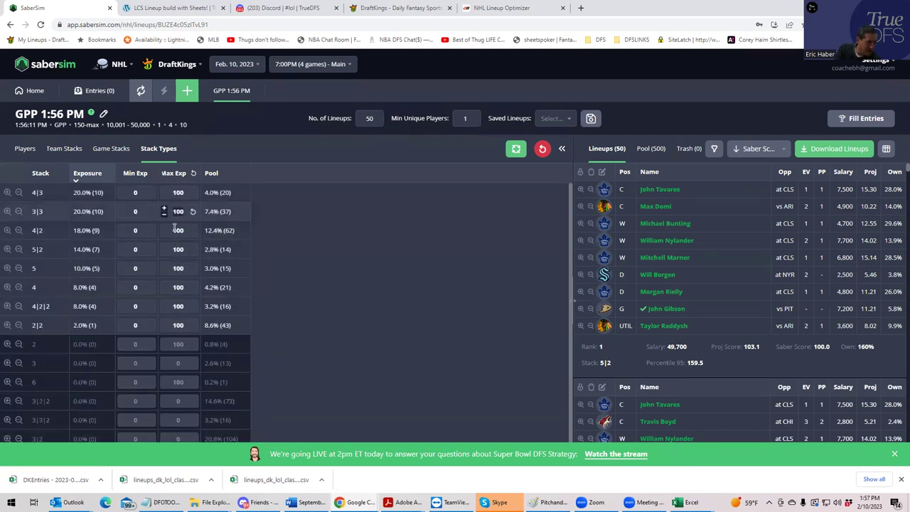
text(0)
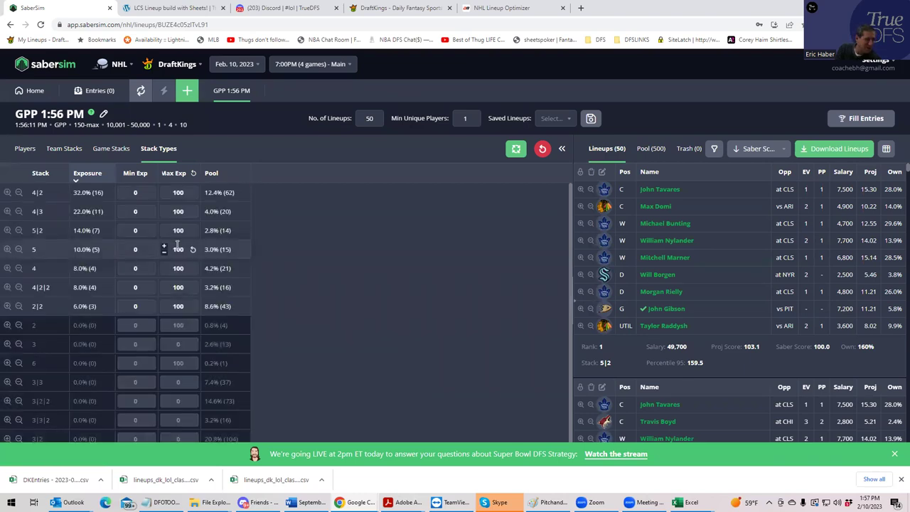
click(167, 311)
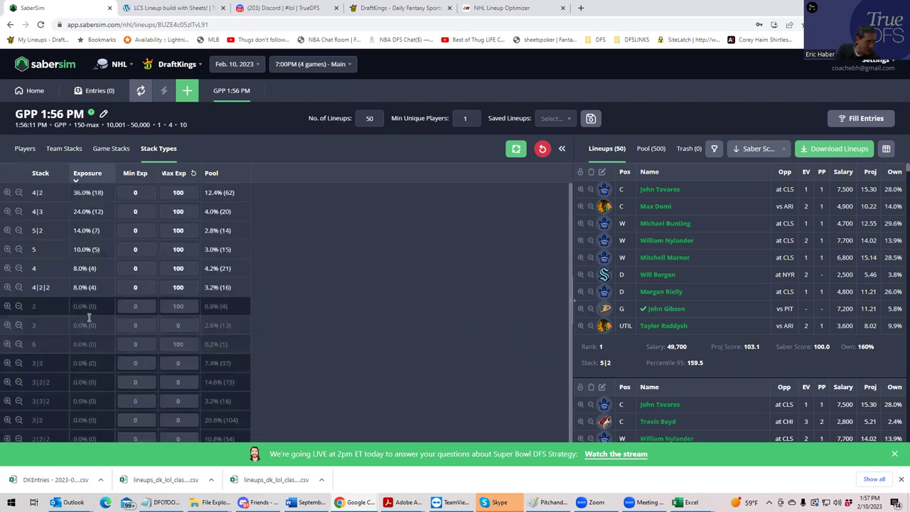
click(166, 272)
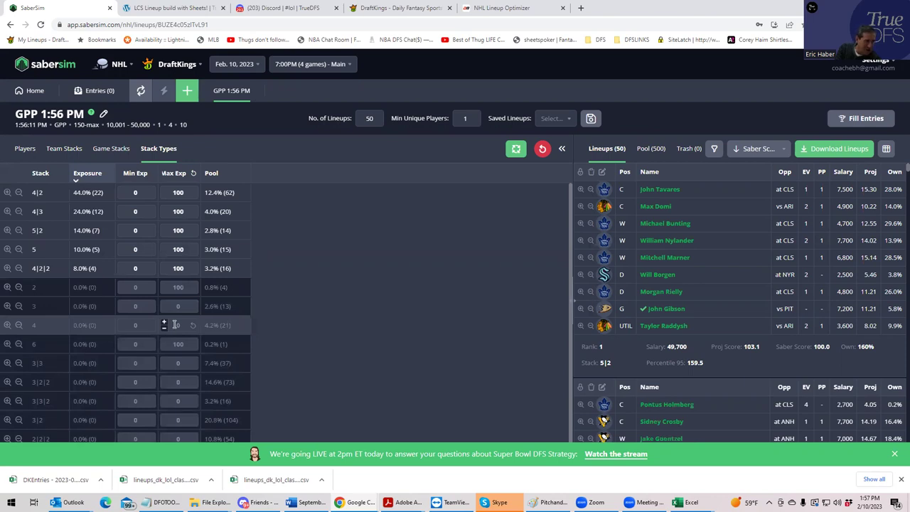
- Check the team stack exposures, reduce the number of lineups to 40, and download the lineups
click(62, 151)
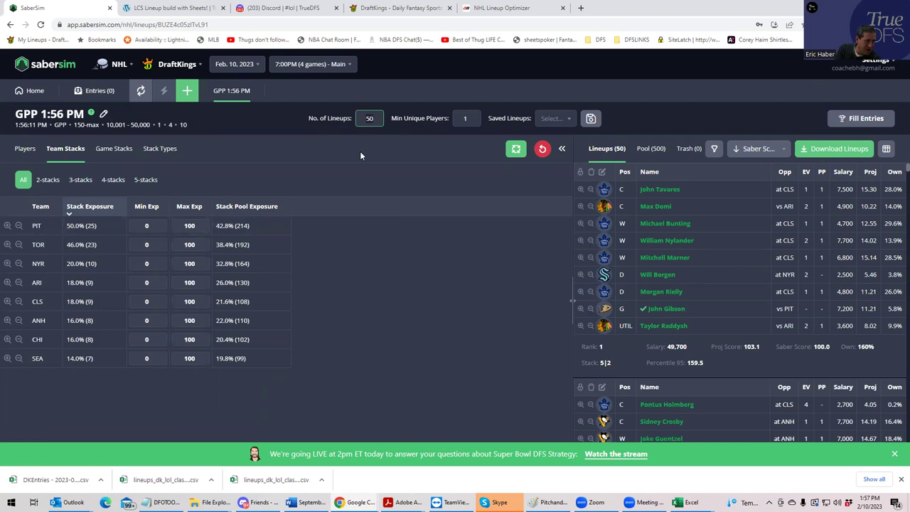
key(BackSpace)
key(BackSpace)
text(40)
click(342, 208)
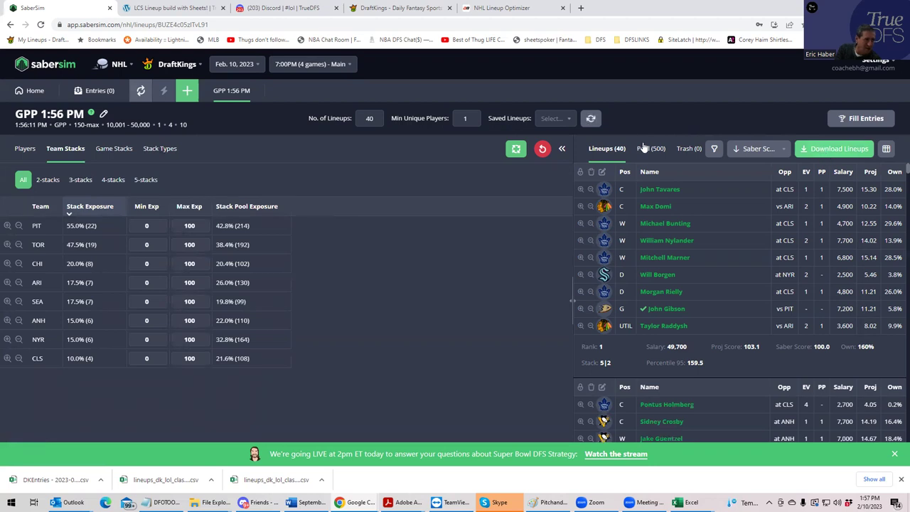
- Switch to DraftKings and upload lineups_dk_nhl_classic_2-10-2023_700pm from the Downloads folder as new lineups
click(401, 8)
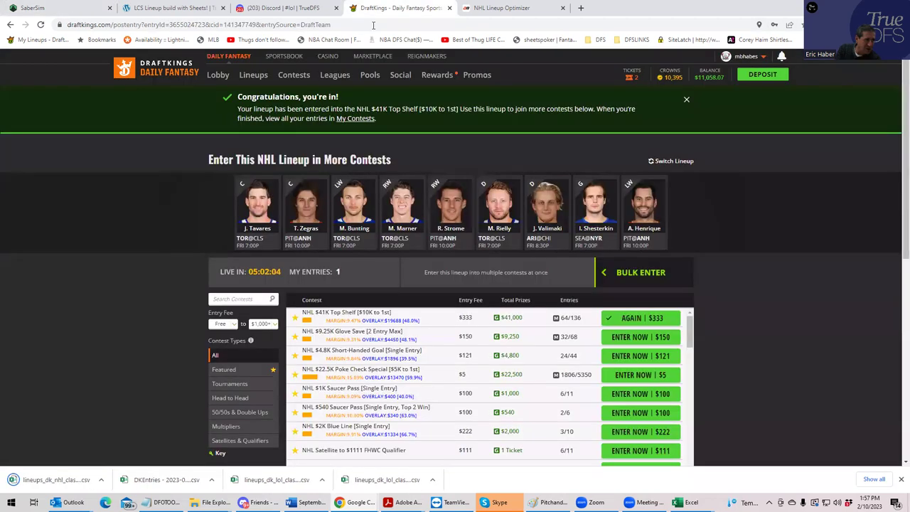
click(256, 77)
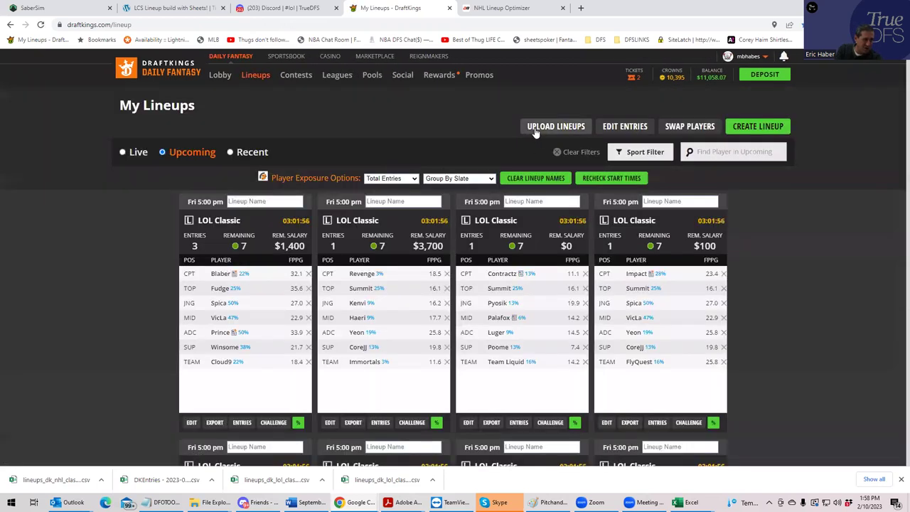
click(536, 131)
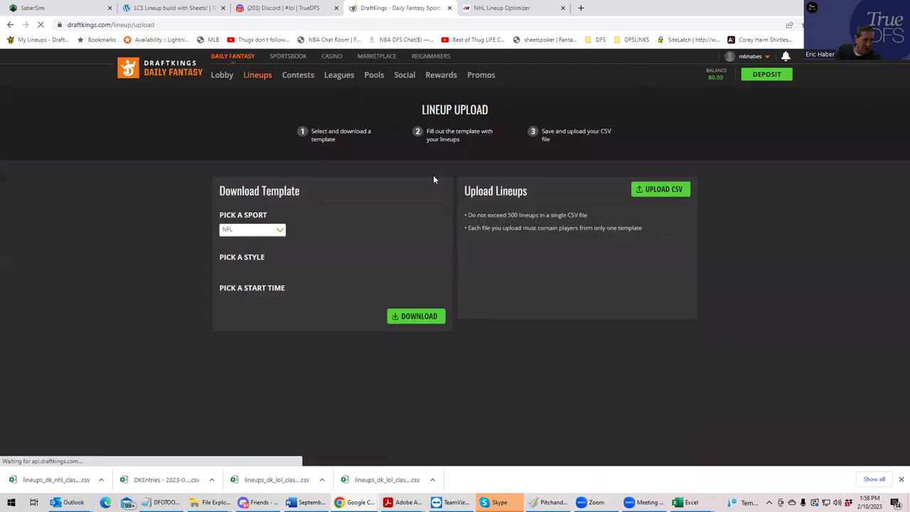
click(662, 187)
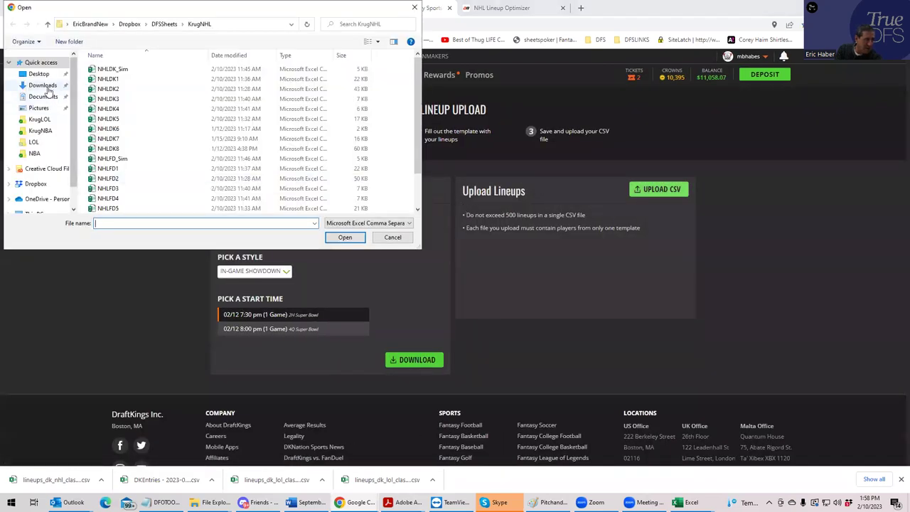
click(42, 85)
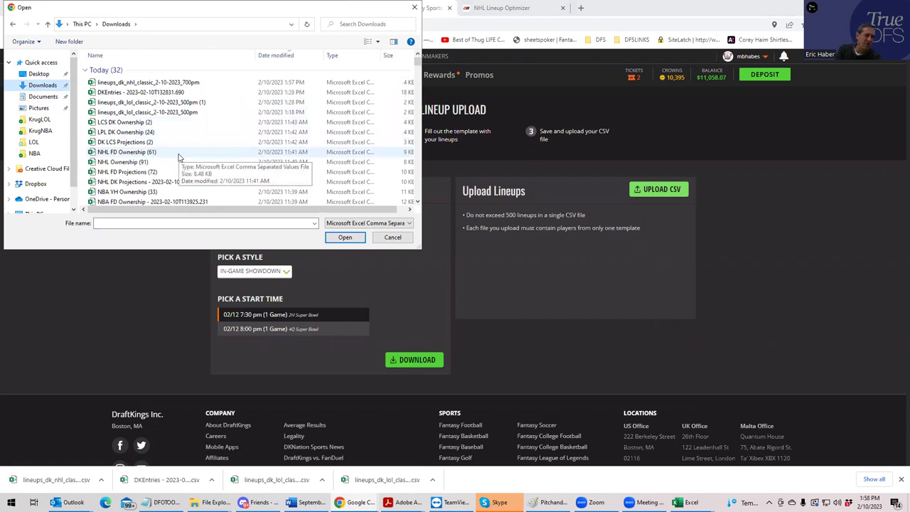
click(153, 84)
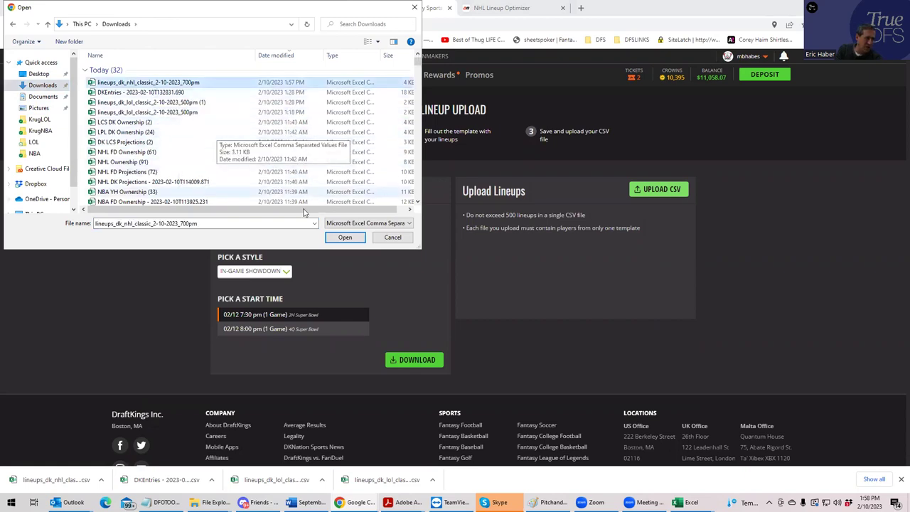
click(343, 237)
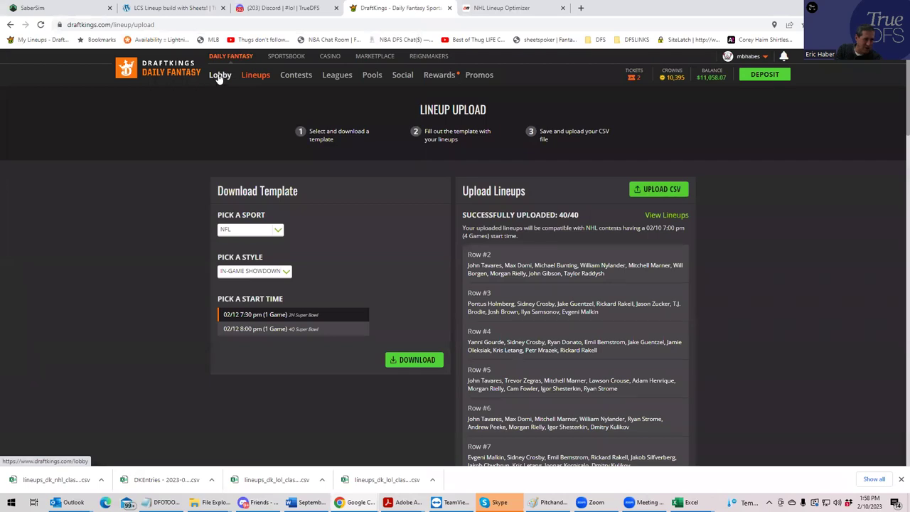
- From the NHL lobby, enter all 41 lineups in the $5 NHL $22.5K Poke Check Special and close the contest window
click(220, 75)
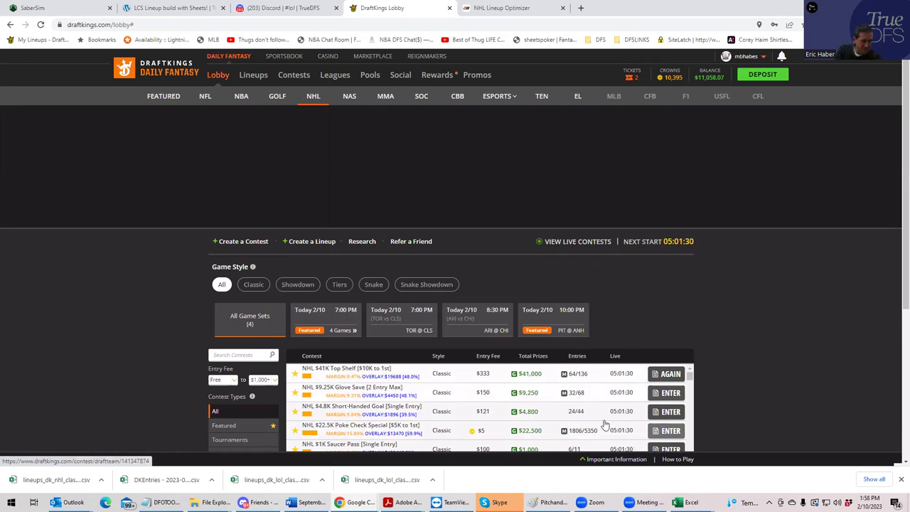
click(669, 430)
click(433, 397)
click(434, 398)
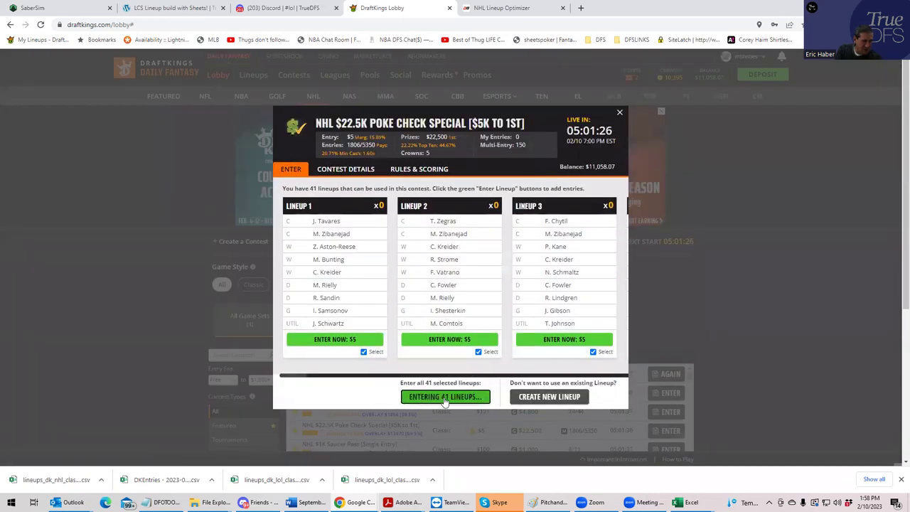
click(620, 114)
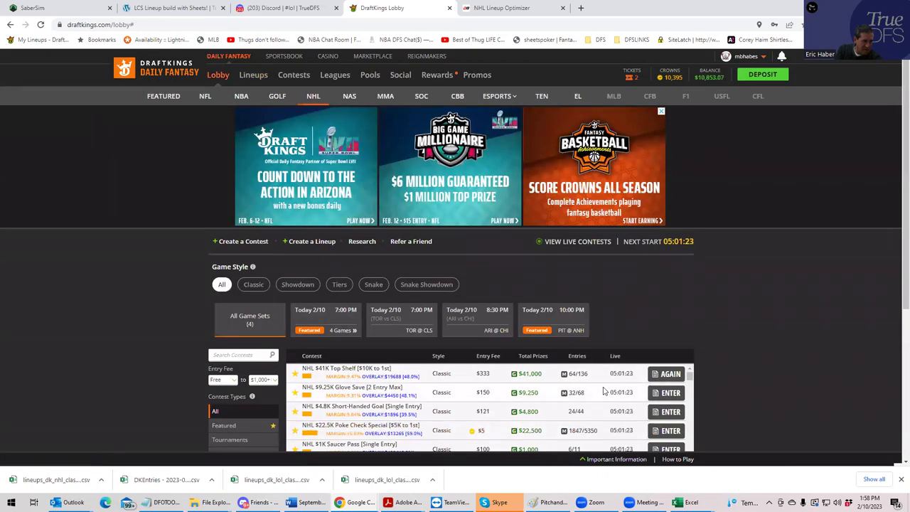
- Look through the NHL contests and sort the list by total prizes, largest first
scroll(602, 390, down, 5)
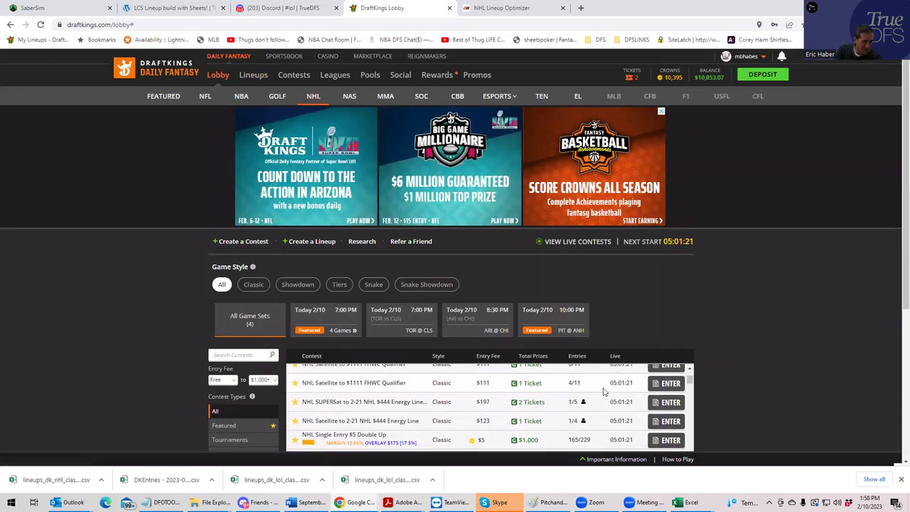
scroll(603, 391, down, 10)
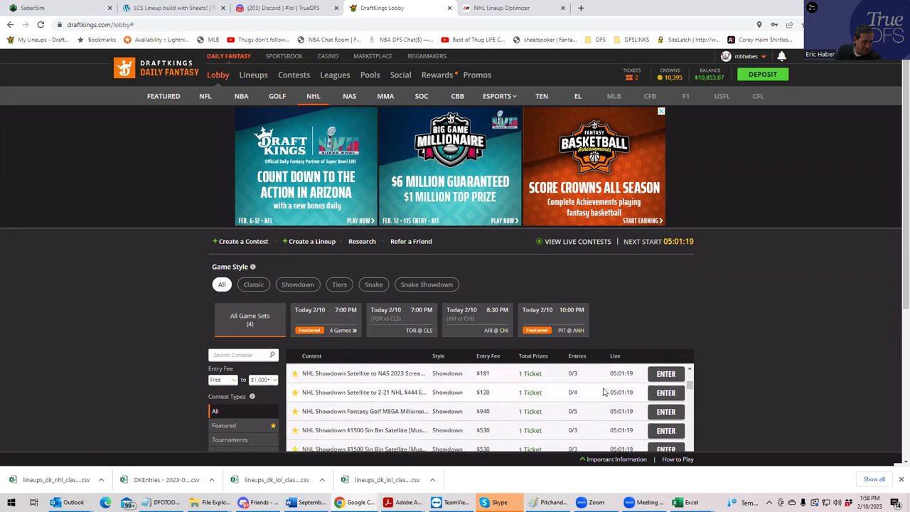
scroll(603, 391, down, 3)
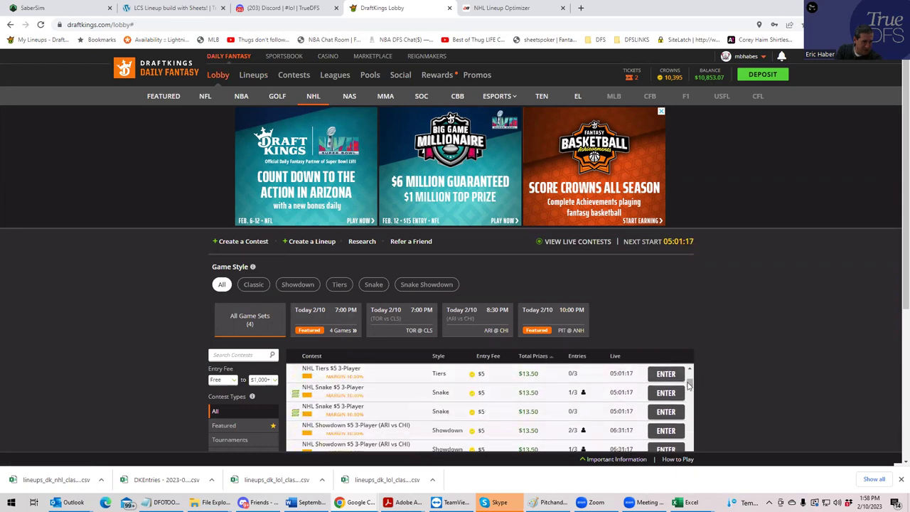
drag(687, 385, 691, 371)
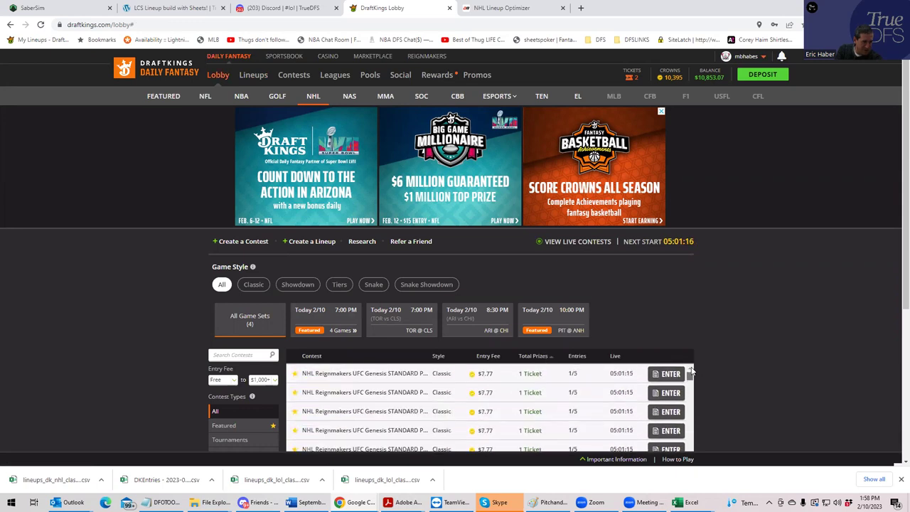
click(530, 356)
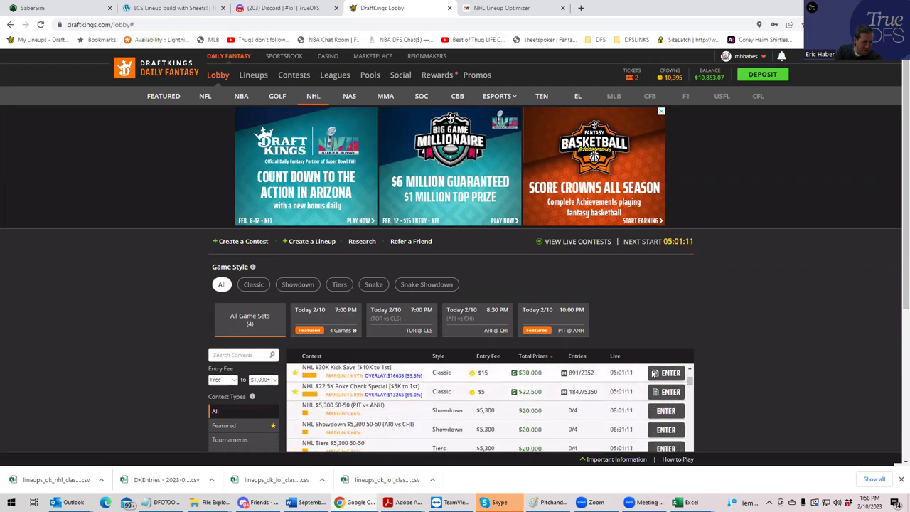
- Enter all 41 lineups in the $15 NHL $30K Kick Save and close the contest window
click(657, 373)
click(423, 398)
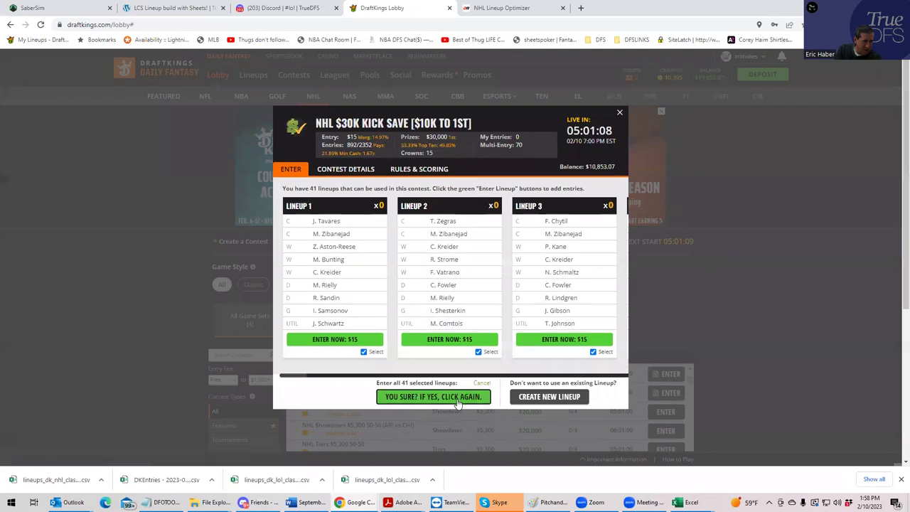
click(420, 400)
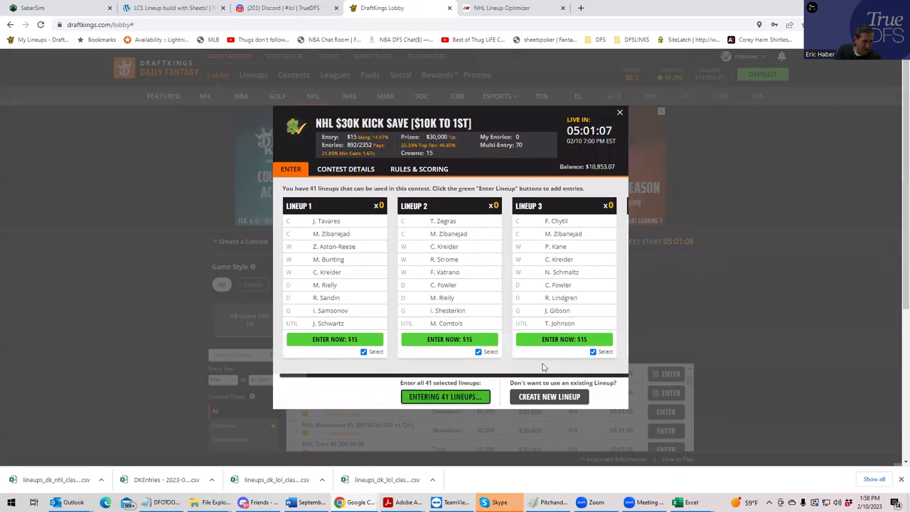
click(619, 114)
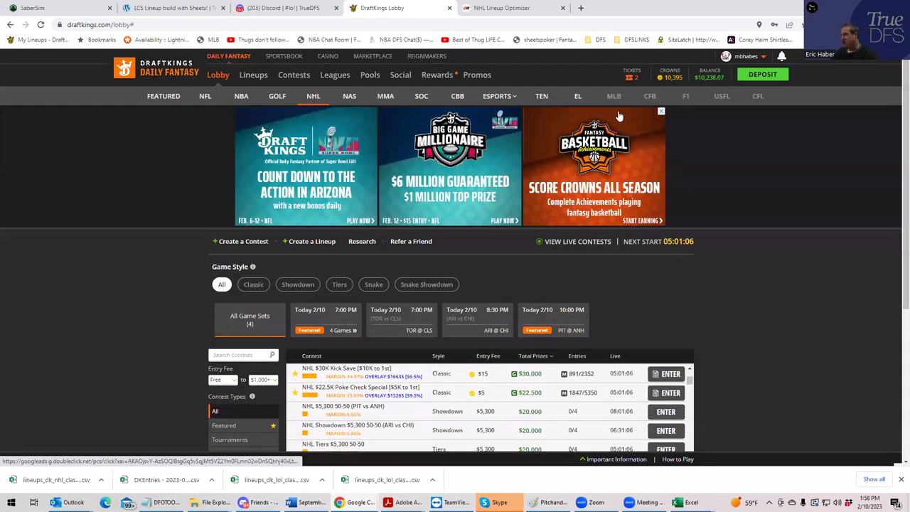